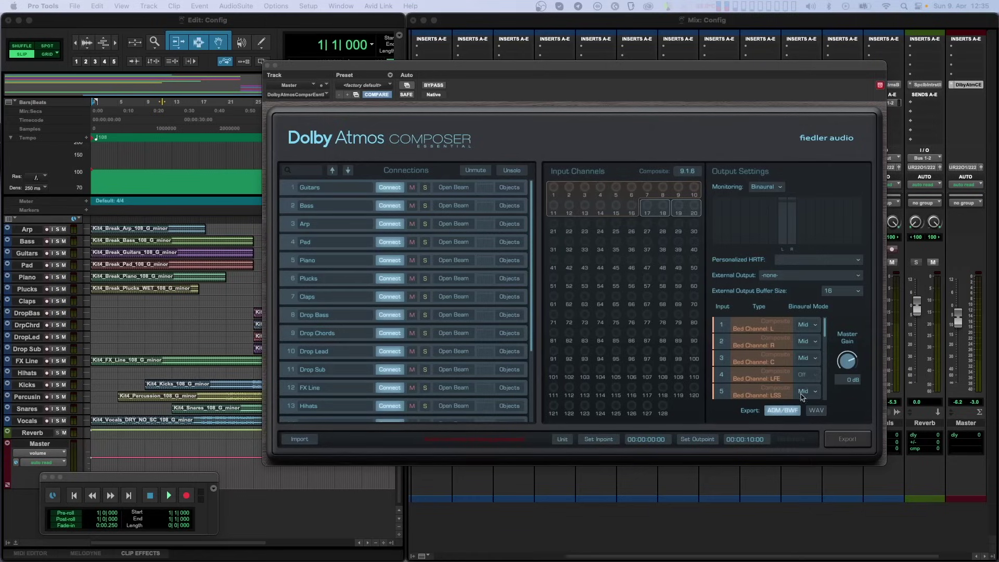
Raise Master Gain to 1.5 dB and keep input 1's binaural mode at Mid.
left_click_drag(846, 364, 848, 365)
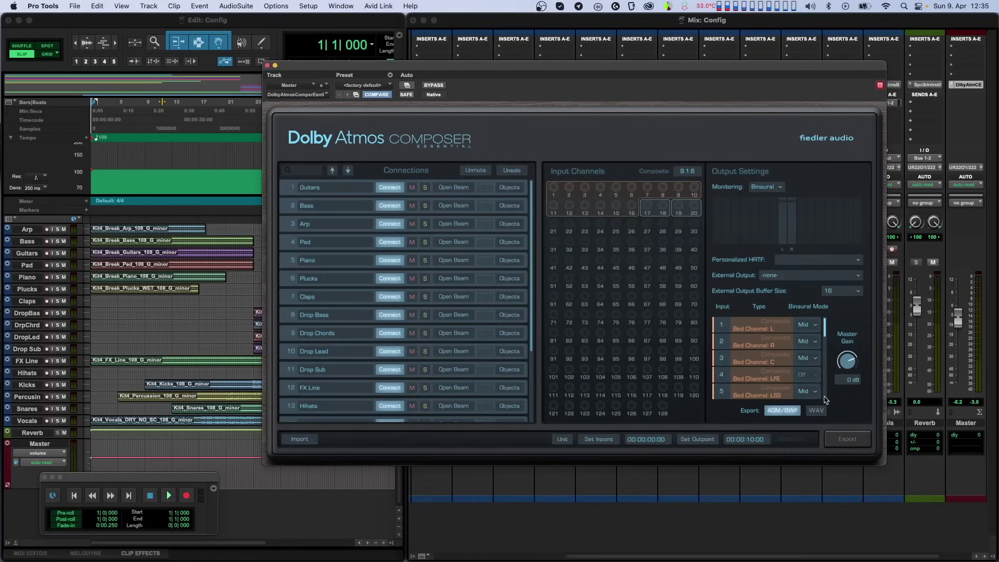
left_click(805, 324)
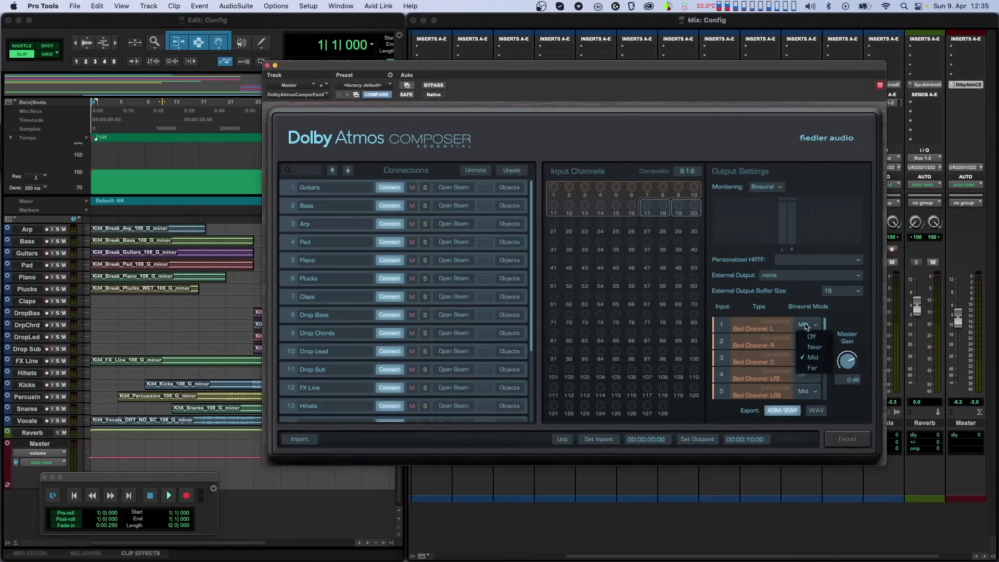
left_click(814, 355)
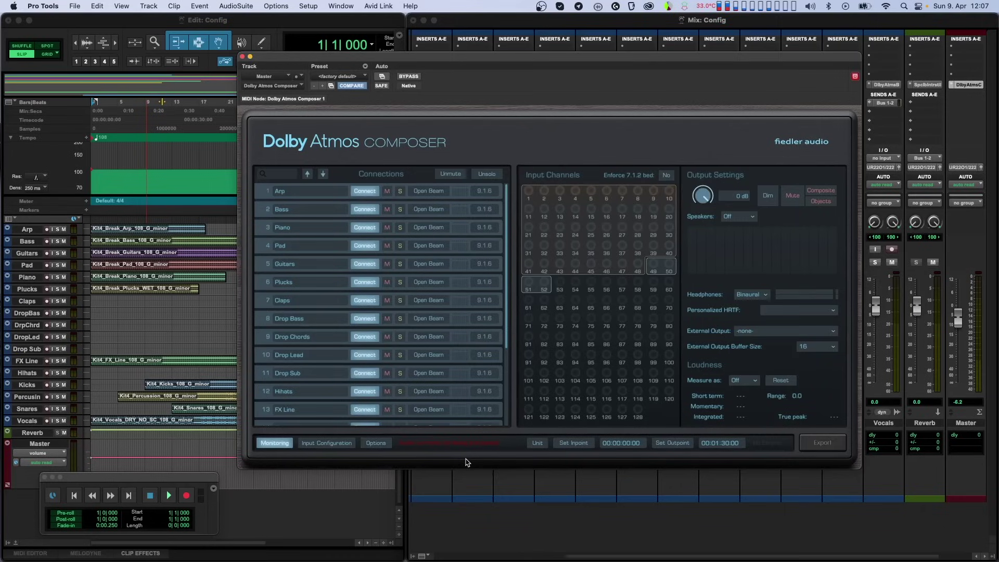
Play the mix while nudging Master Gain up from -6 dB, then show Input Configuration.
left_click(367, 446)
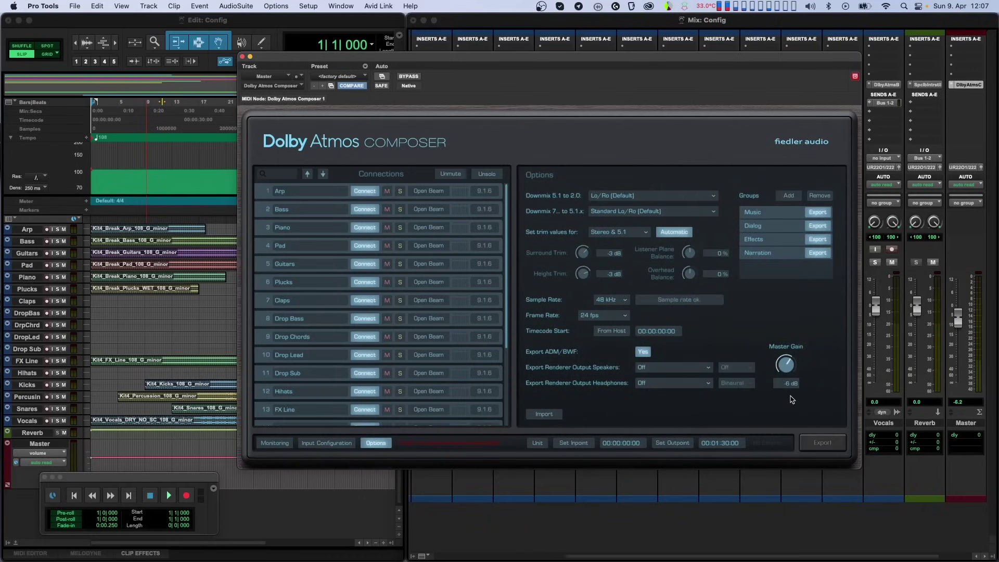
key("space")
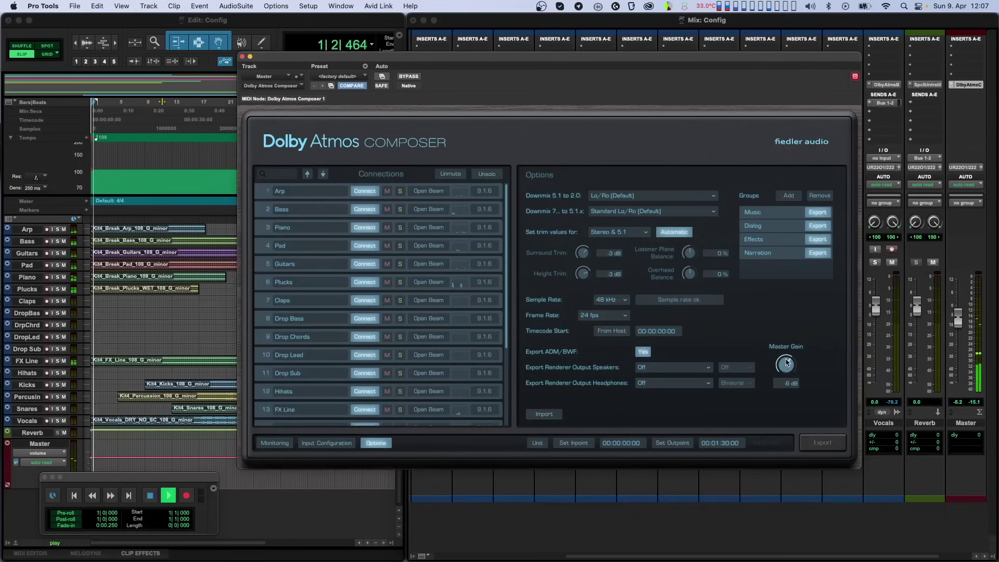
left_click_drag(785, 377, 801, 361)
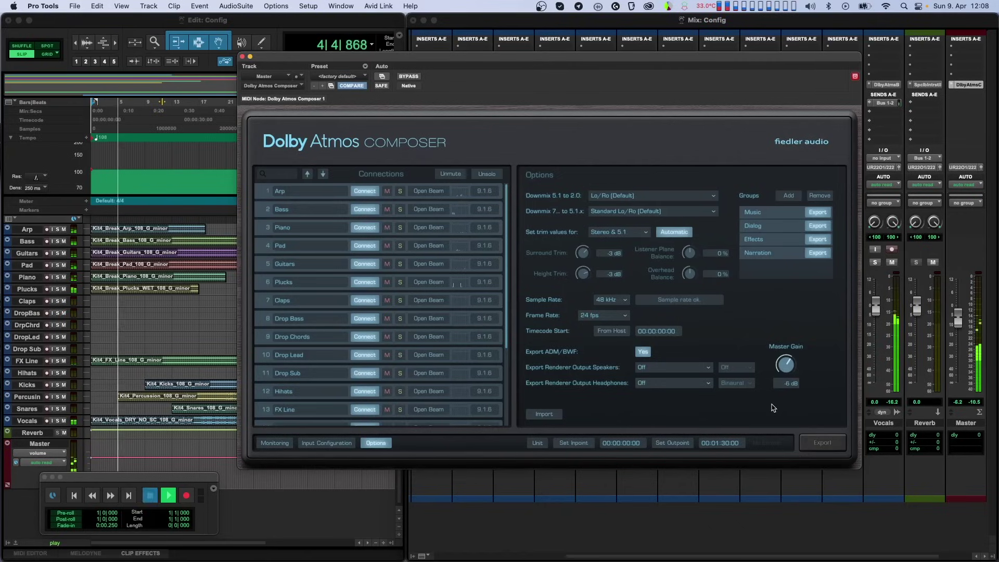
key("space")
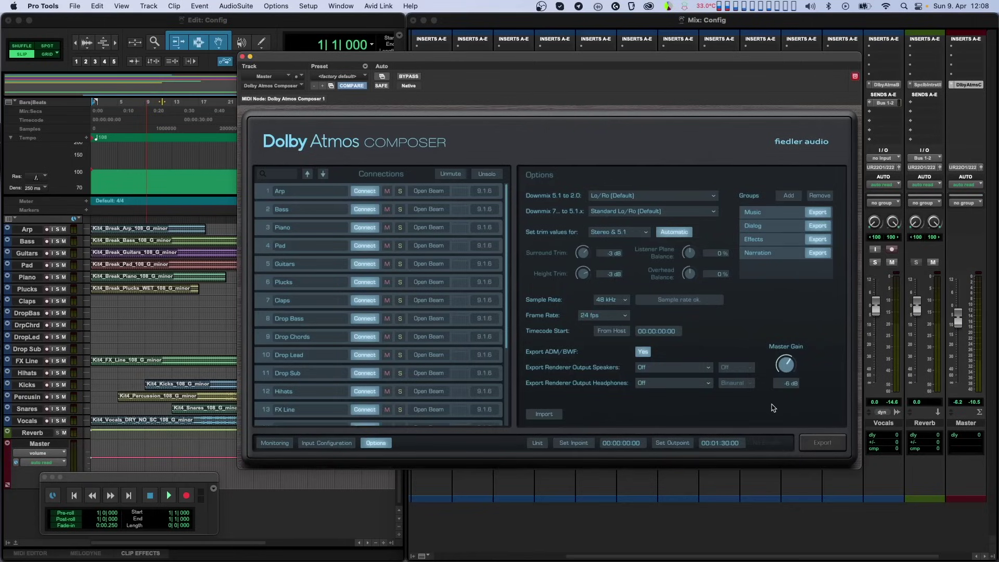
left_click(327, 443)
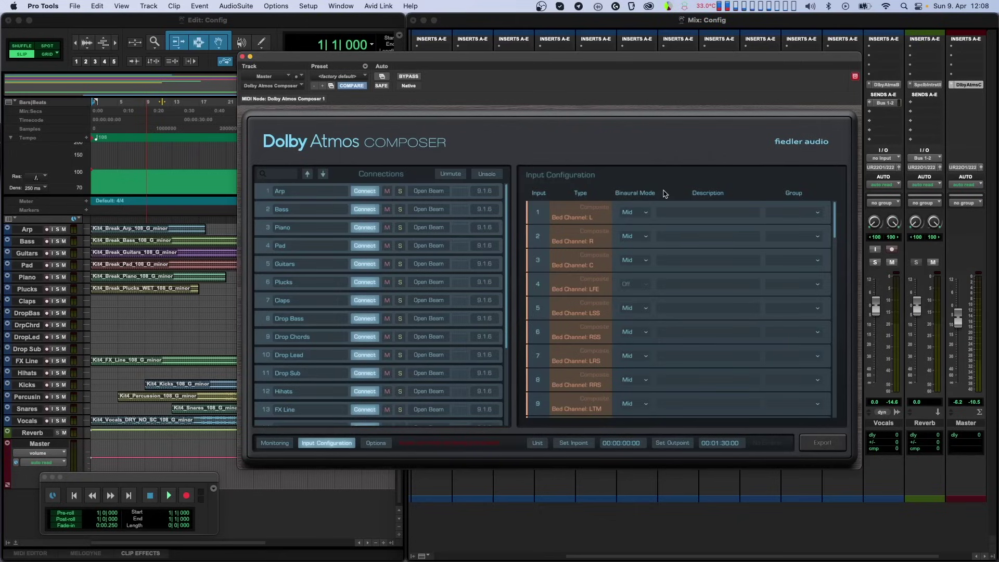
left_click(646, 213)
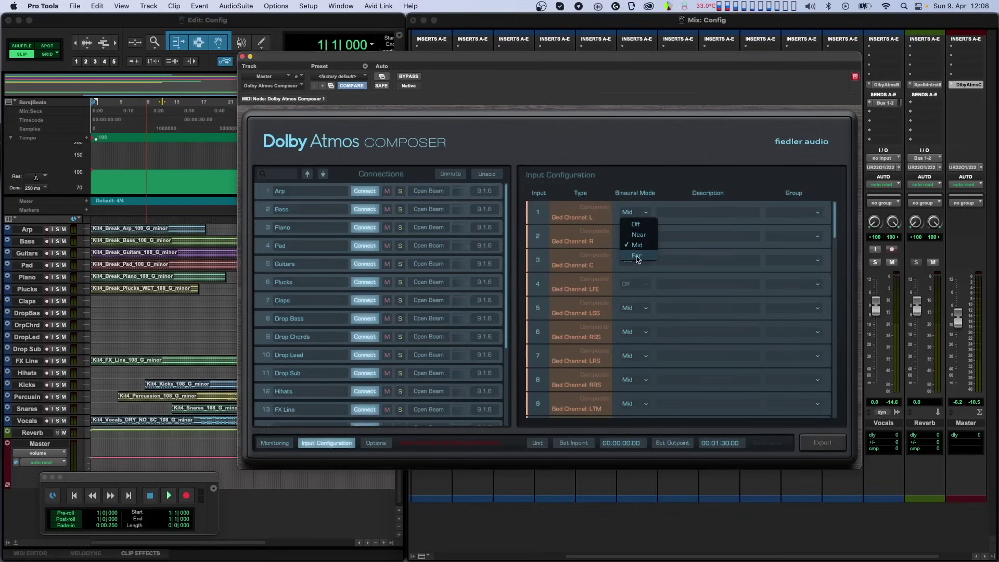
left_click(646, 226)
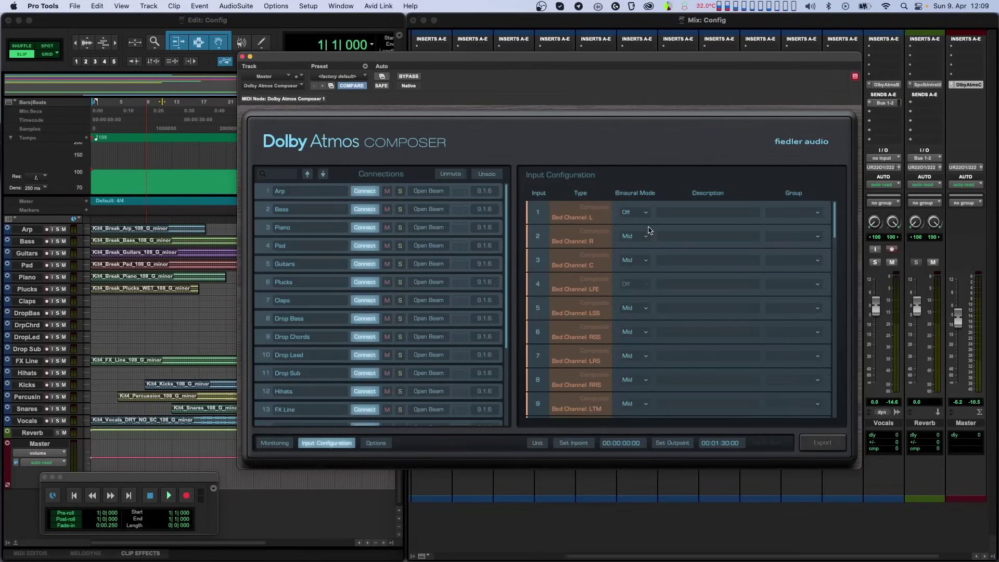
left_click(648, 213)
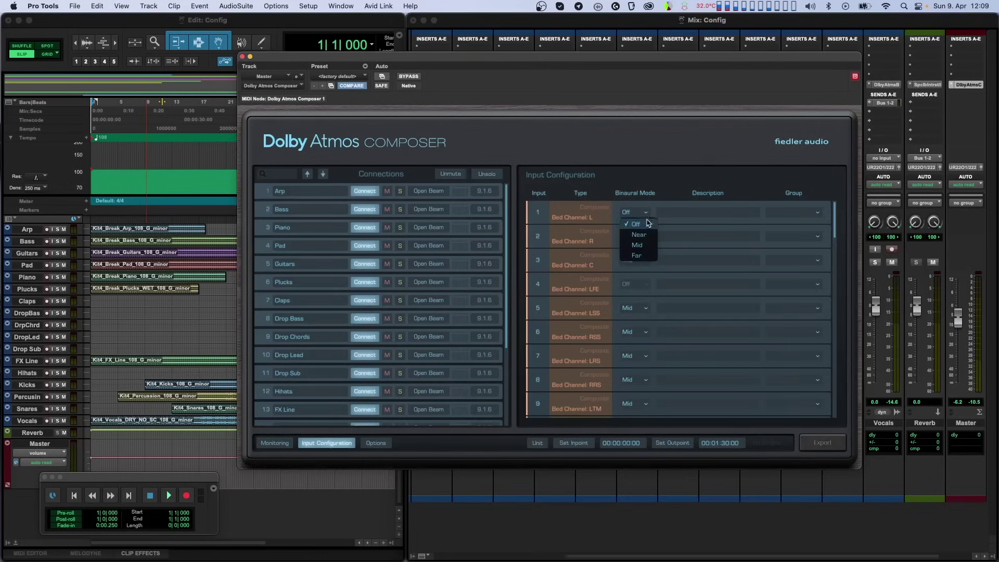
left_click(646, 245)
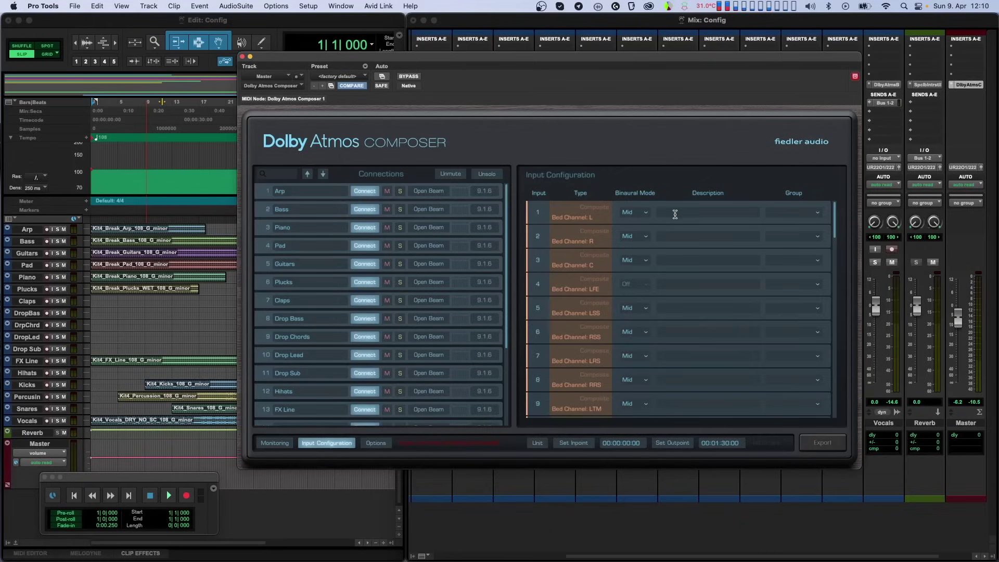
Describe every bed input as Composite, assign them to the Music group, and return to Options.
type("mposite")
key("Return")
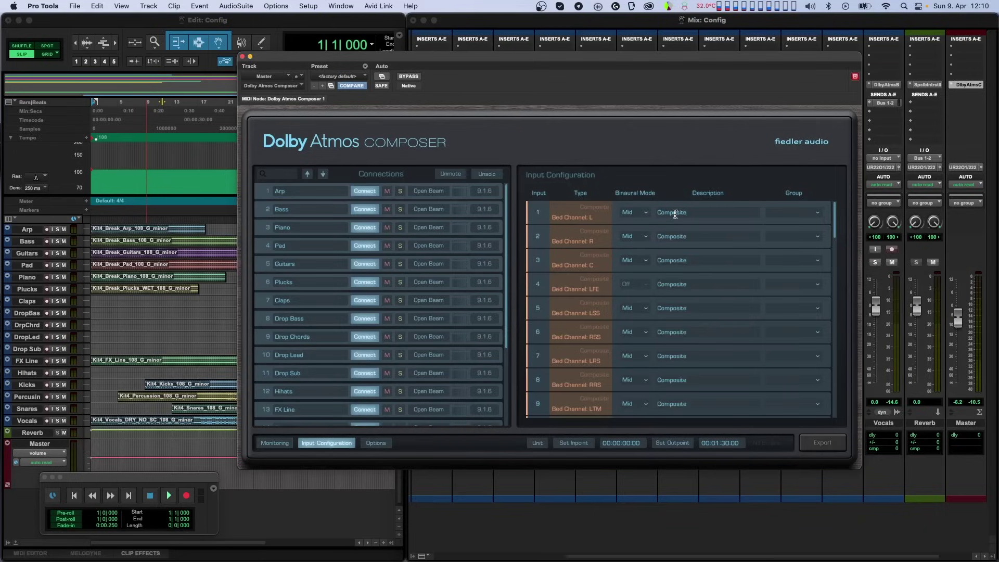
left_click(823, 214)
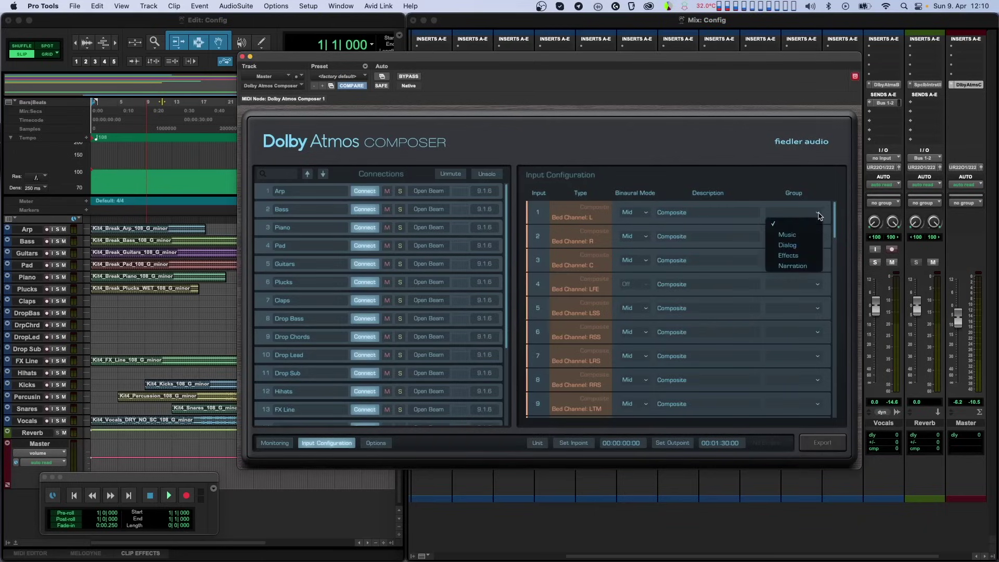
left_click(799, 240)
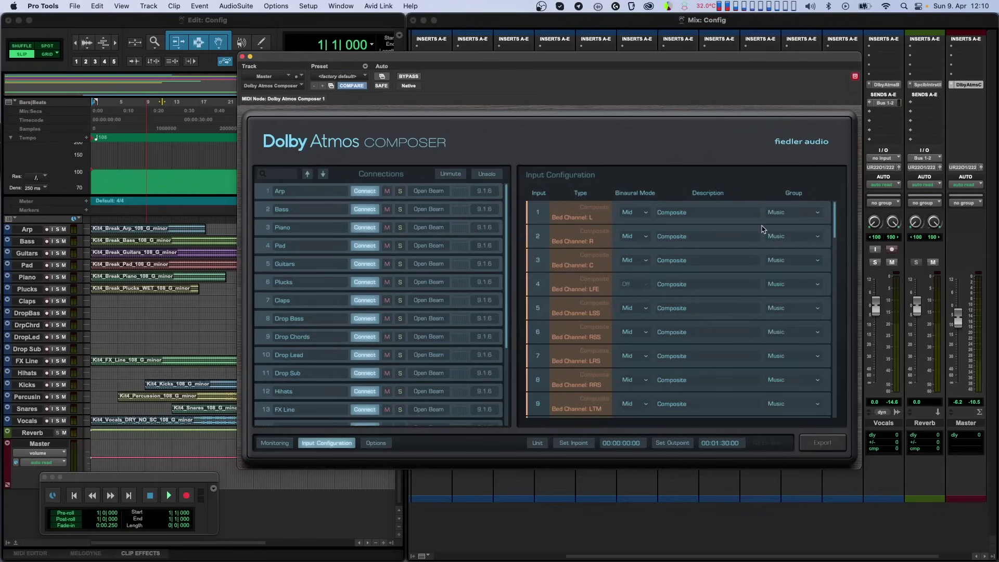
left_click(382, 443)
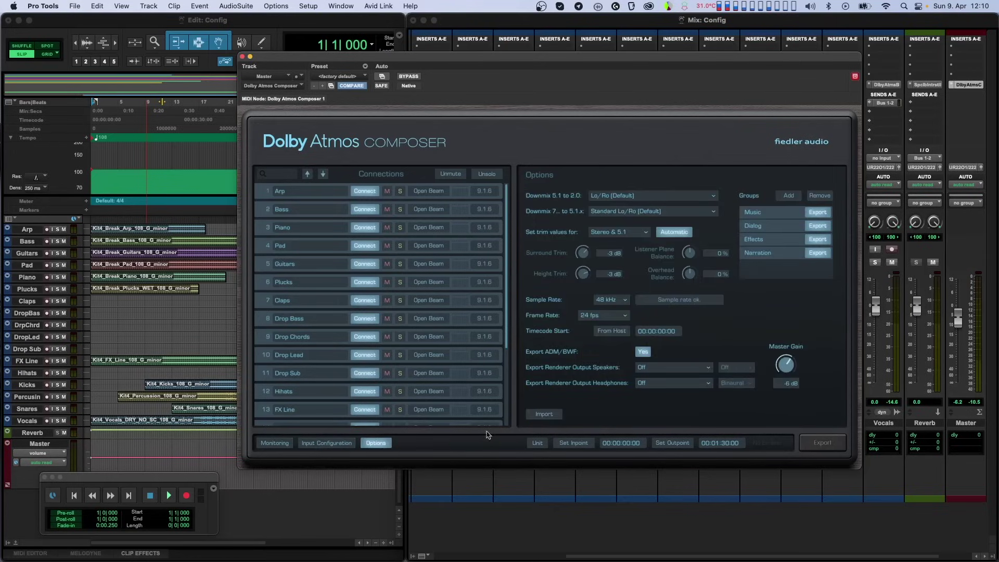
Add a new group named Drums.
left_click(790, 197)
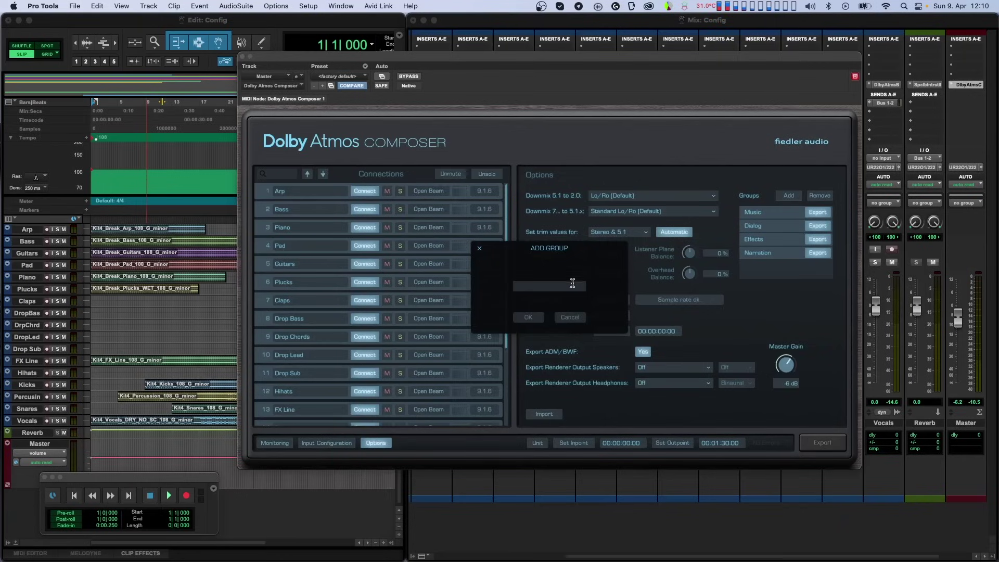
left_click(569, 286)
type("Drums")
left_click(522, 317)
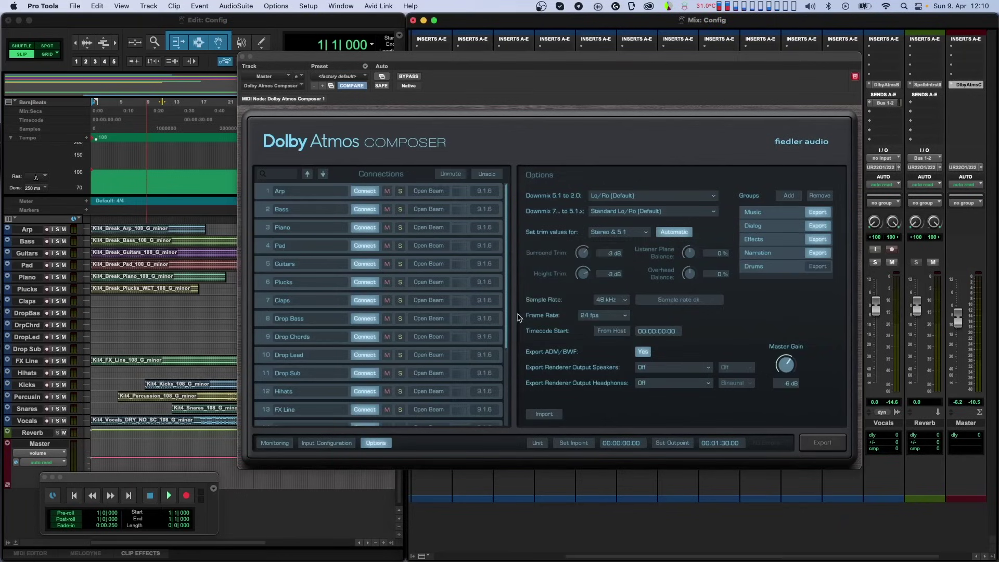
Remove the Narration group and exclude the Dialog group from export.
left_click(774, 253)
left_click(819, 196)
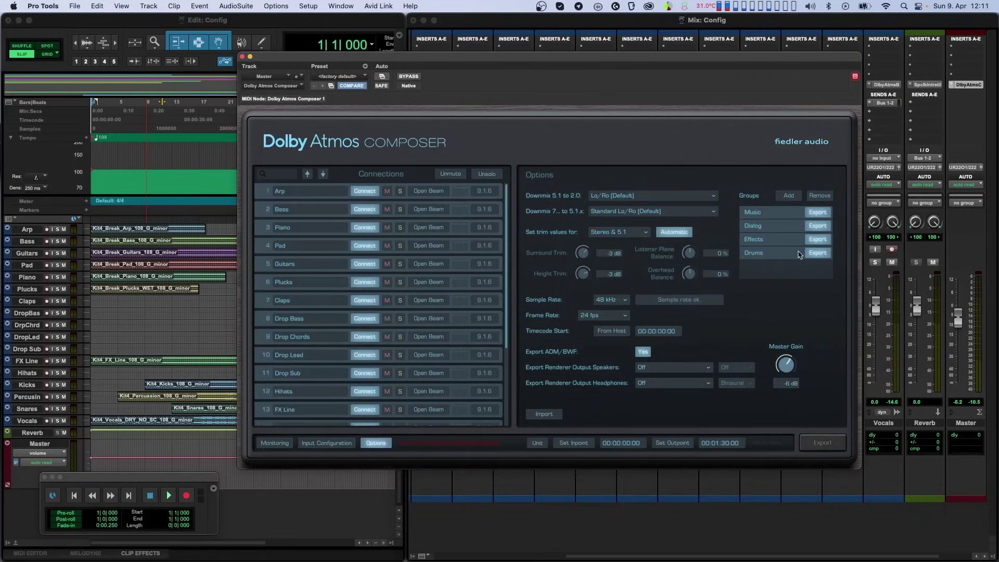
left_click(818, 228)
left_click(713, 196)
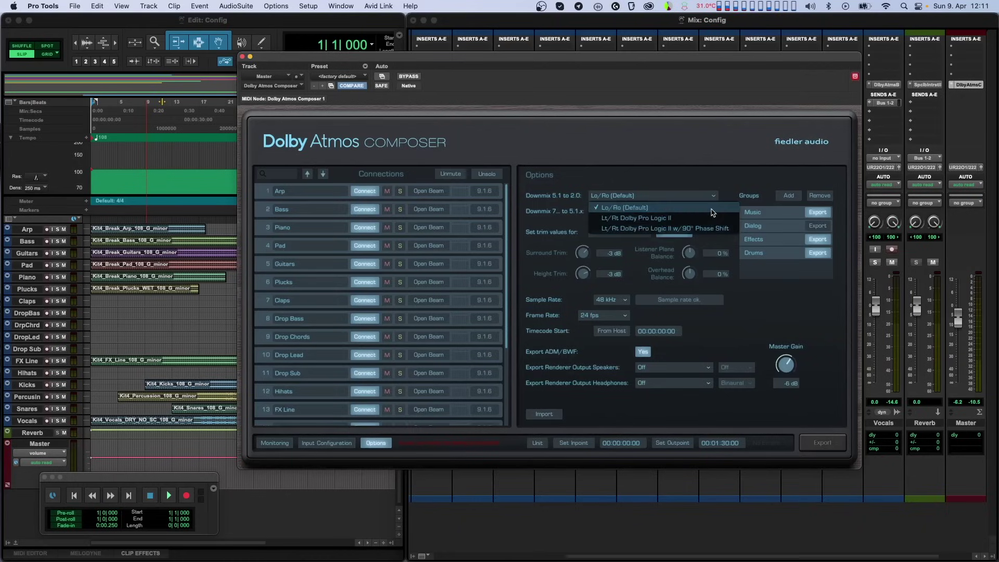
left_click(711, 208)
left_click(713, 211)
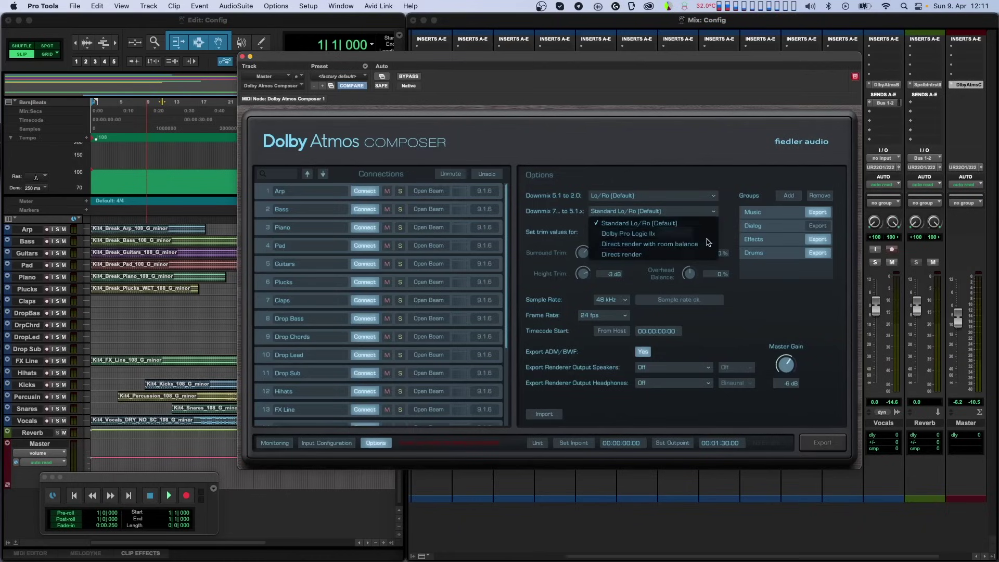
left_click(705, 225)
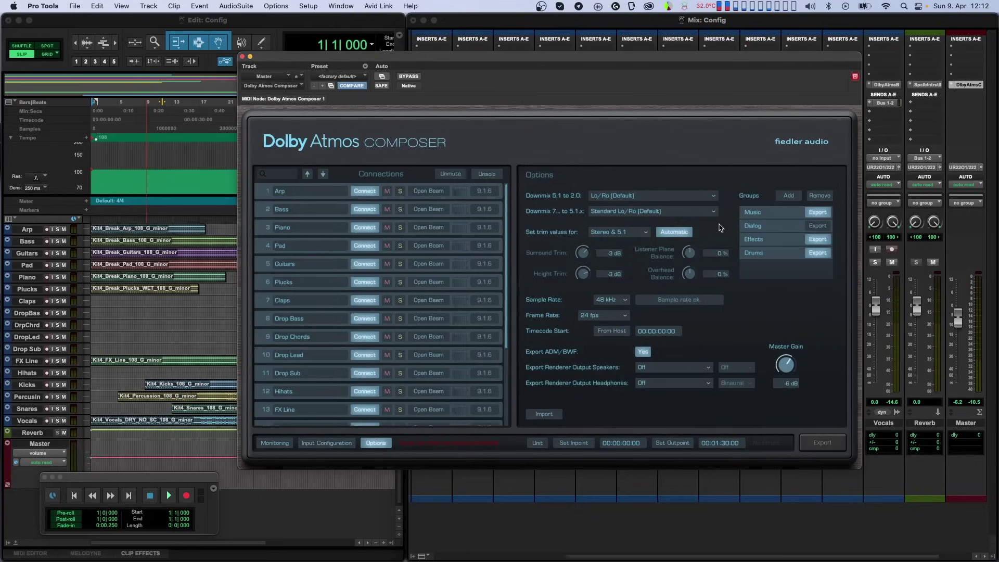
Switch the 5.1.2 trims to manual, with surround -4.5 dB and listener plane balance -12.5 %.
left_click(636, 235)
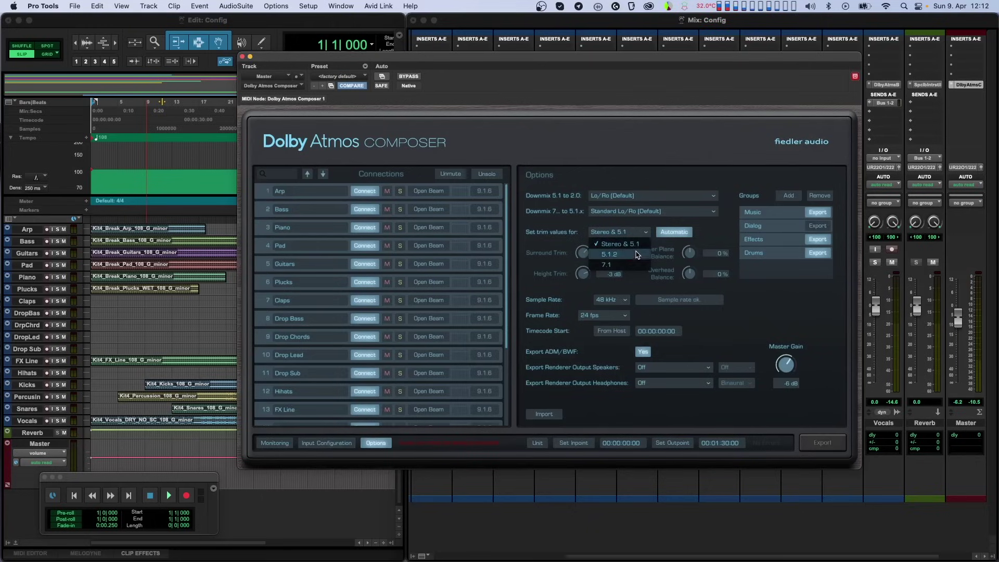
left_click(637, 254)
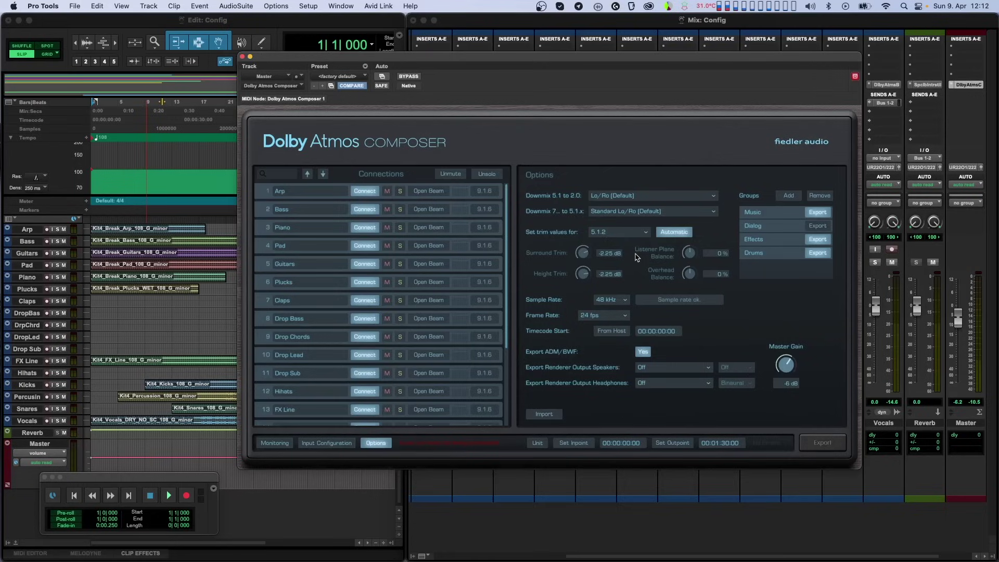
left_click(676, 240)
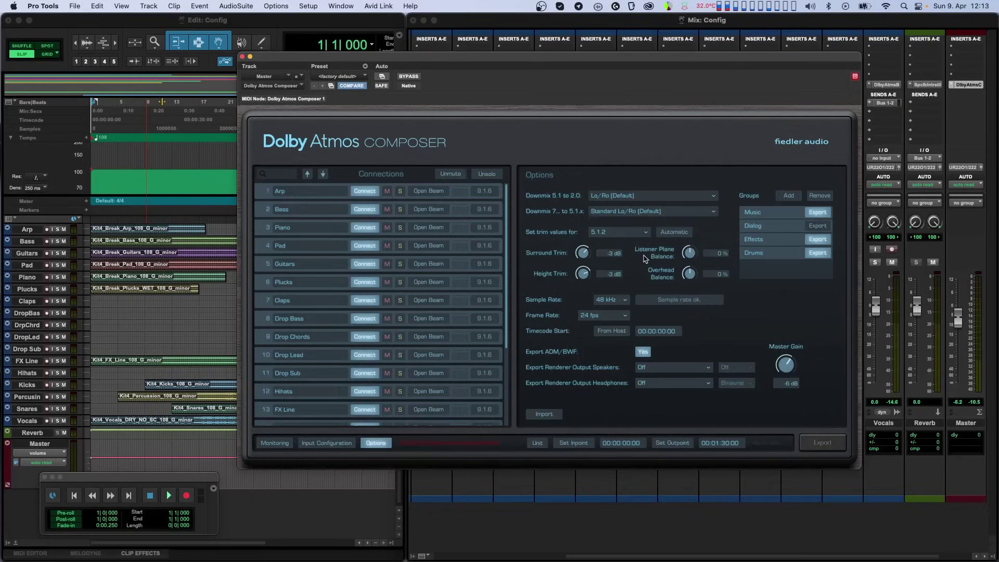
mouse_move(583, 254)
left_mouse_down()
mouse_move(582, 282)
mouse_move(584, 264)
left_mouse_up()
left_click_drag(690, 253, 696, 269)
left_click(624, 300)
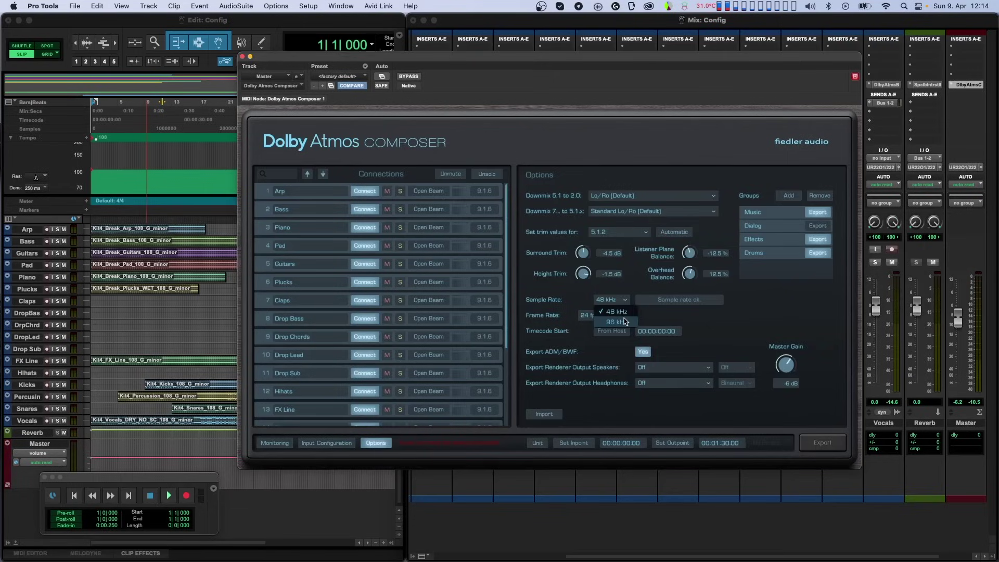
Try a 96 kHz sample rate, then check and dismiss the resulting export error.
left_click(625, 322)
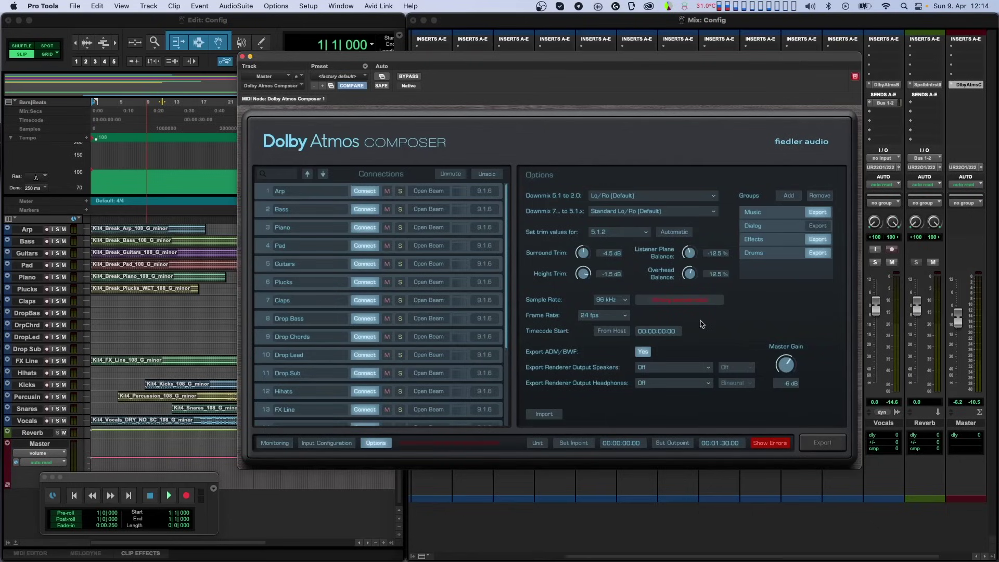
left_click(767, 441)
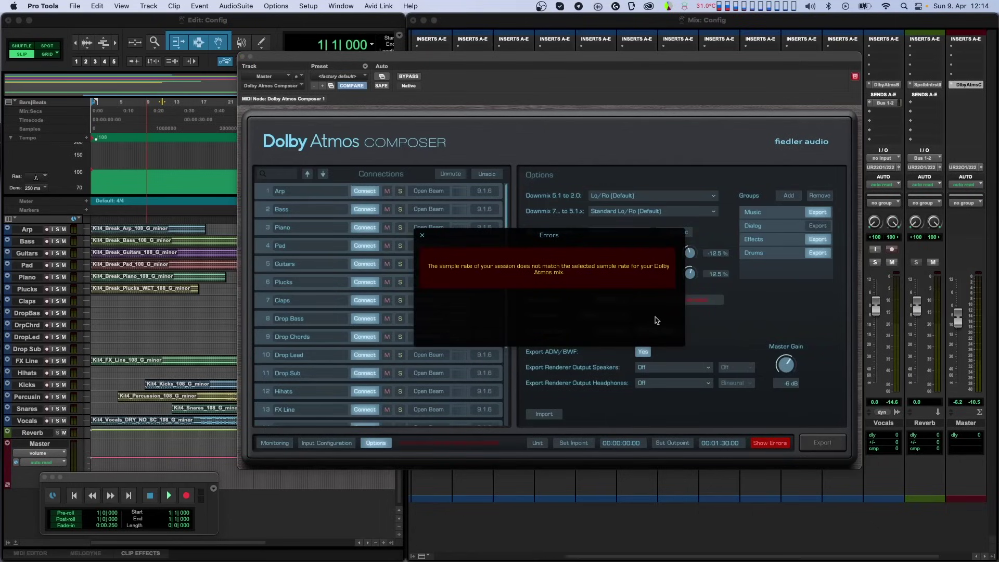
left_click(422, 236)
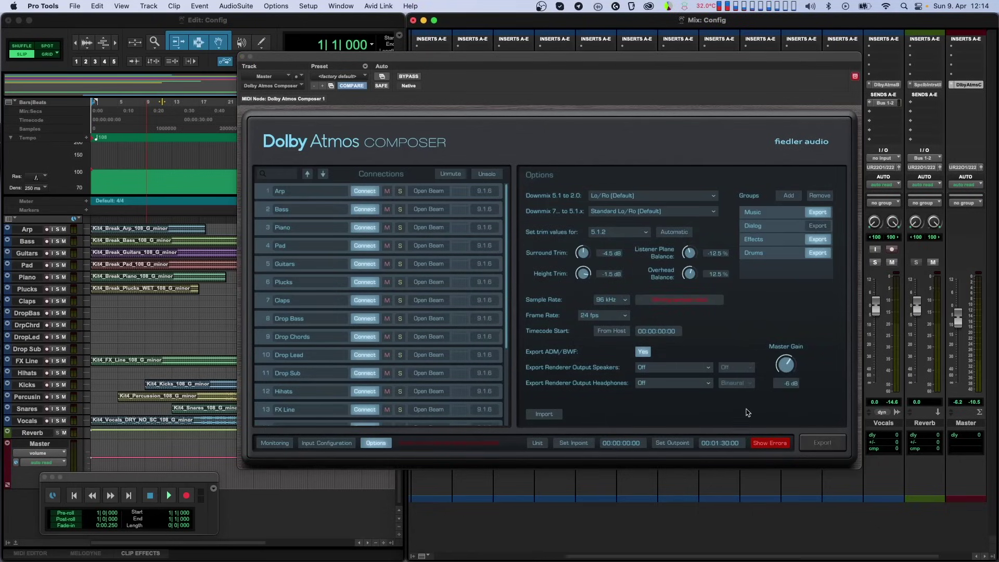
Return the export sample rate to 48 kHz.
left_click(822, 443)
left_click(612, 299)
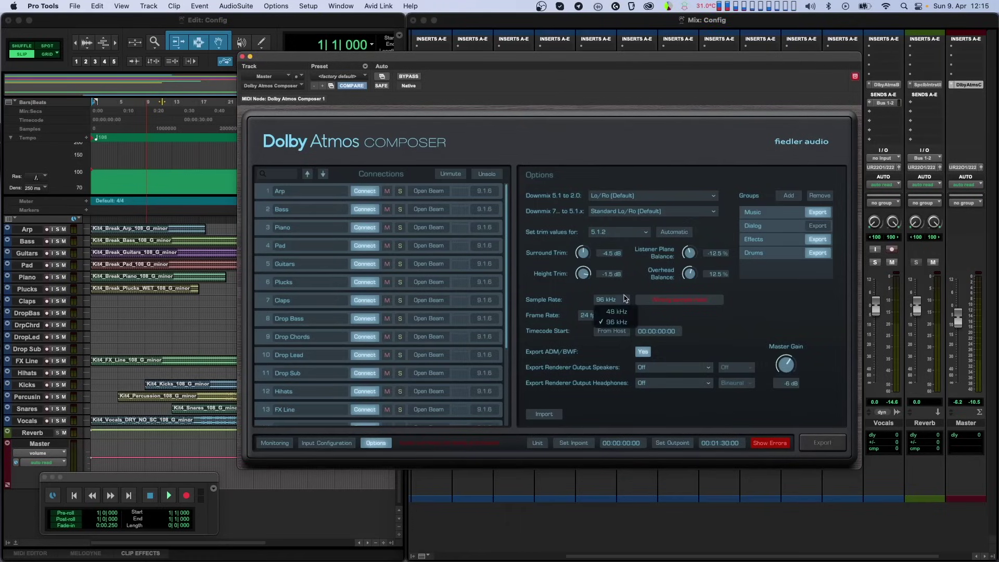
left_click(609, 310)
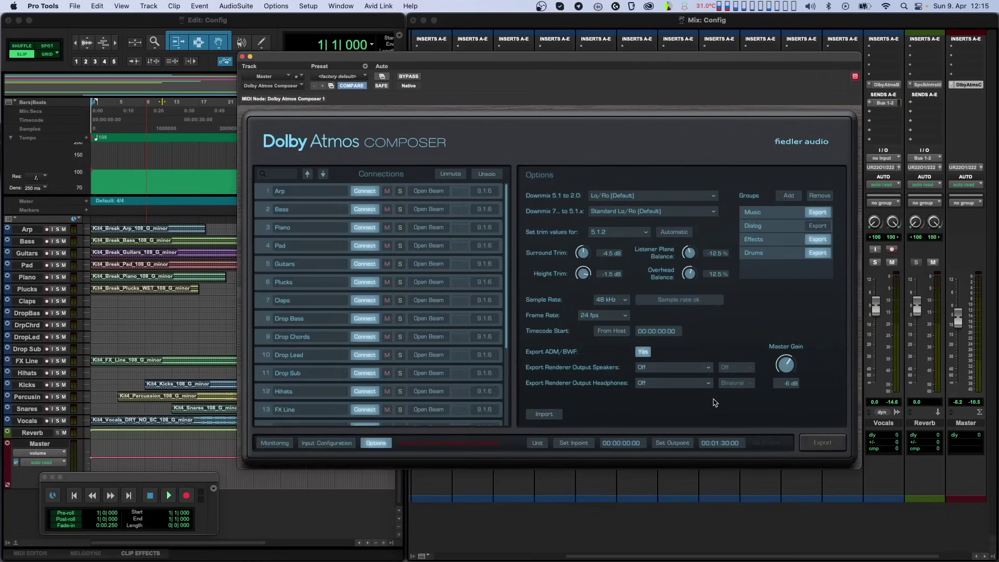
Keep the frame rate at 24 fps and enter a timecode start of 01:00:00:00.
left_click(628, 319)
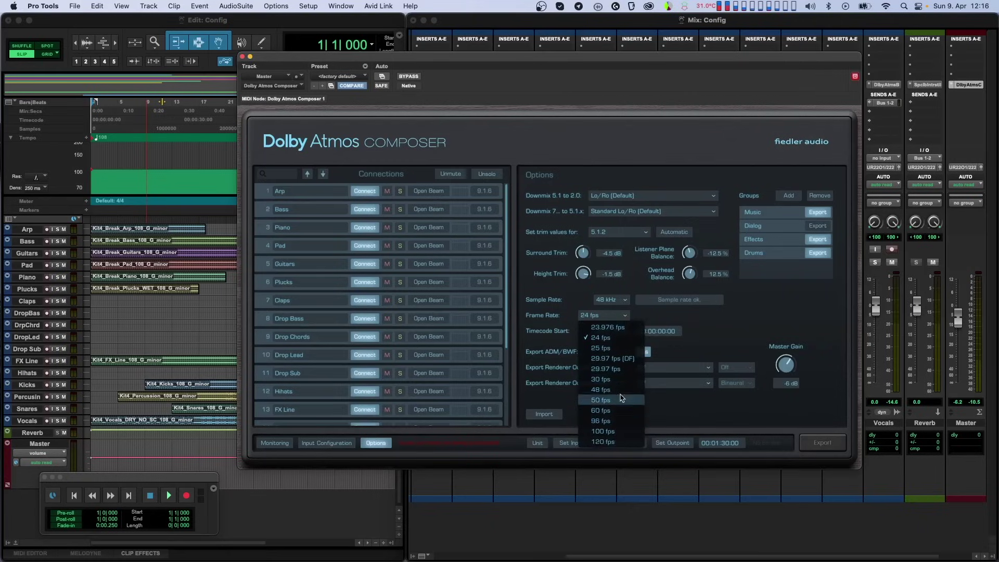
left_click(618, 338)
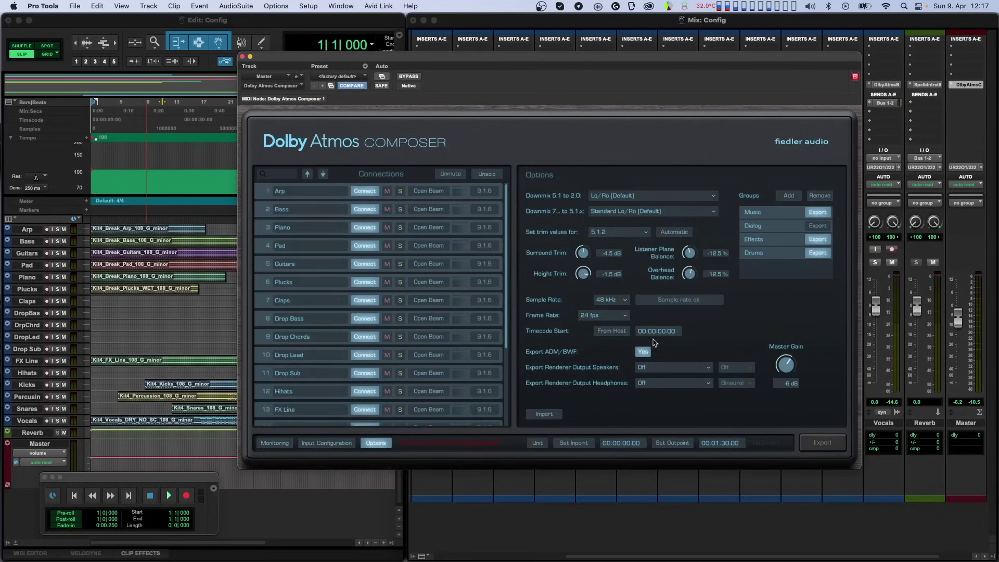
type("01000000")
key("Return")
Take the timecode start From Host (00:00:00:00) and leave the export format on ADM/BWF.
left_click(617, 334)
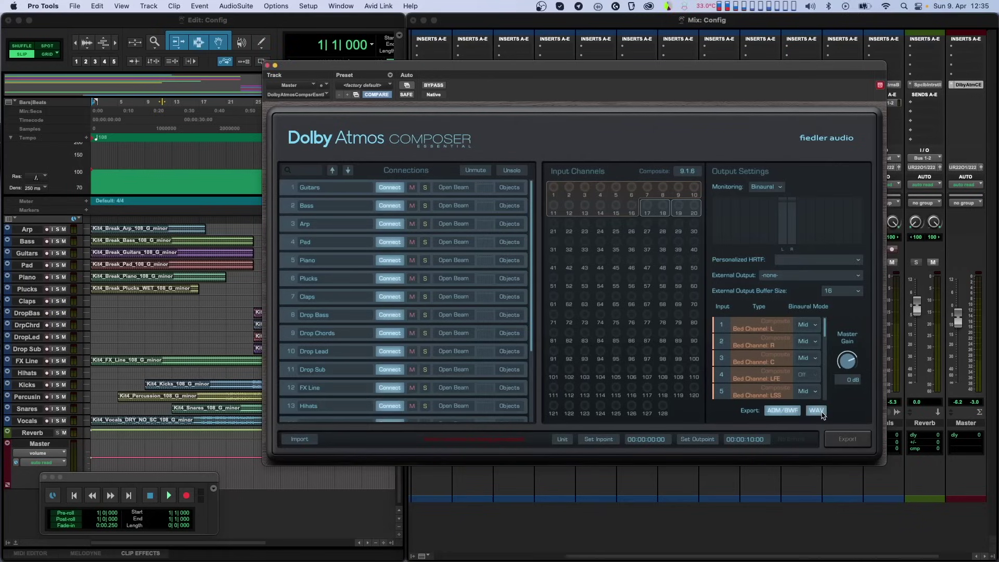
left_click(800, 411)
left_click(801, 411)
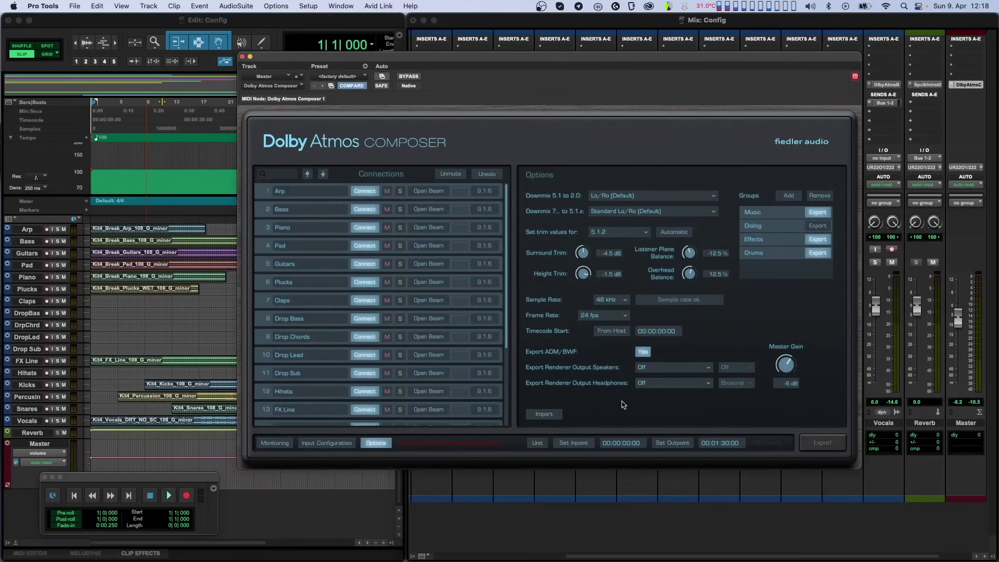
Set speaker renderer export to mono wave files at 5.1.4, then view the Monitoring page.
left_click(646, 352)
left_click(645, 367)
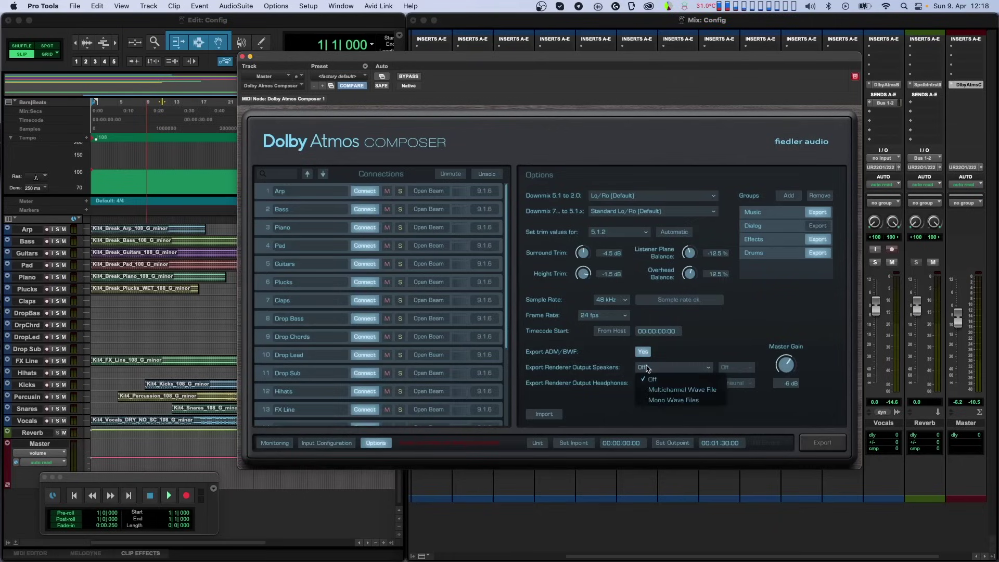
left_click(665, 400)
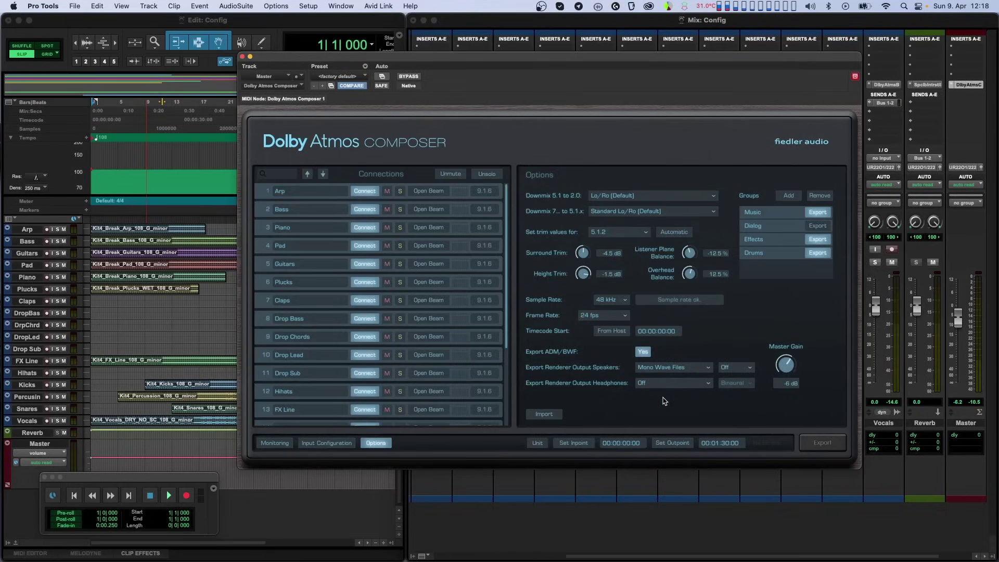
left_click(725, 368)
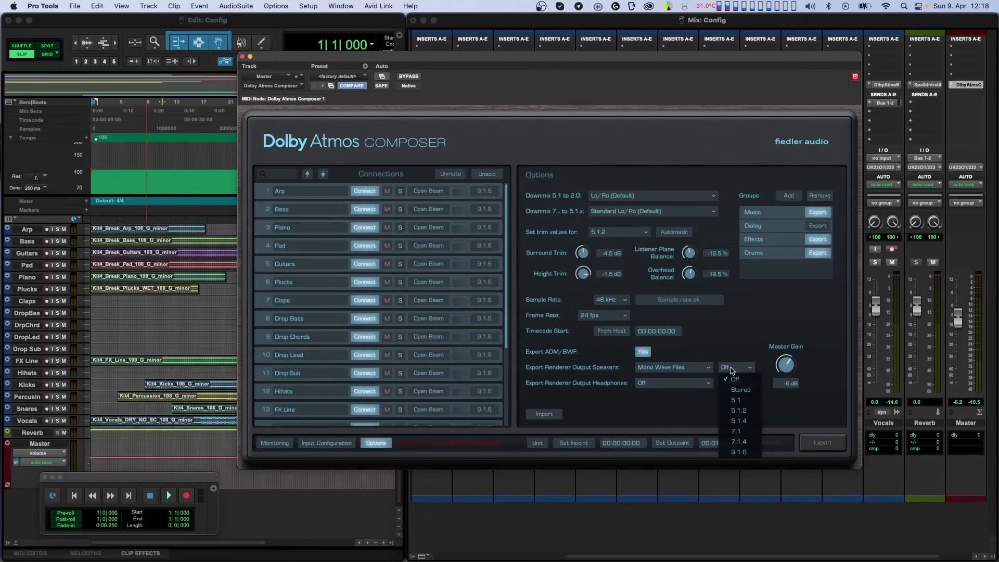
key("Escape")
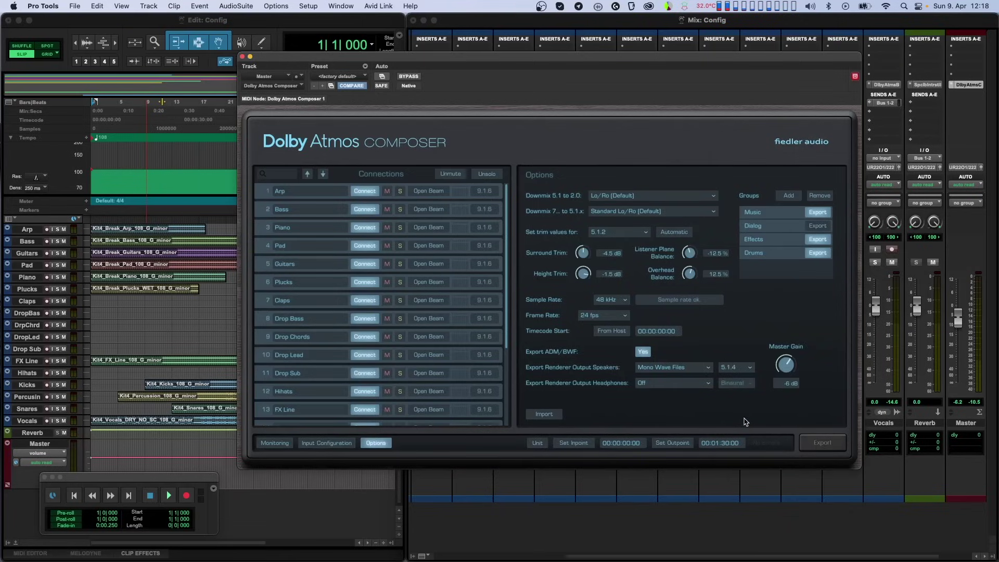
left_click(275, 443)
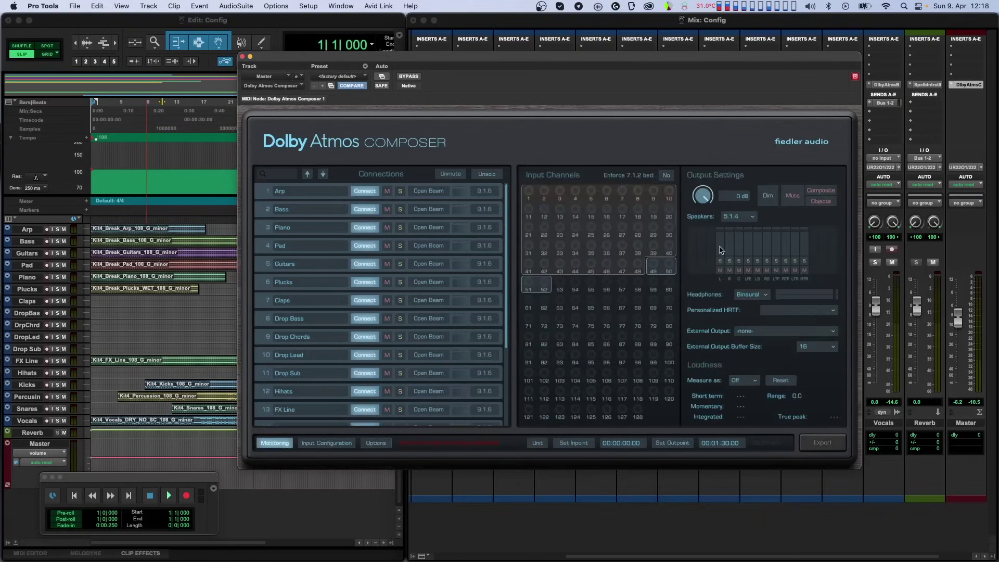
Solo the LTF speaker, then change the speaker export layout to 5.1 in Options.
left_click(777, 261)
left_click(390, 443)
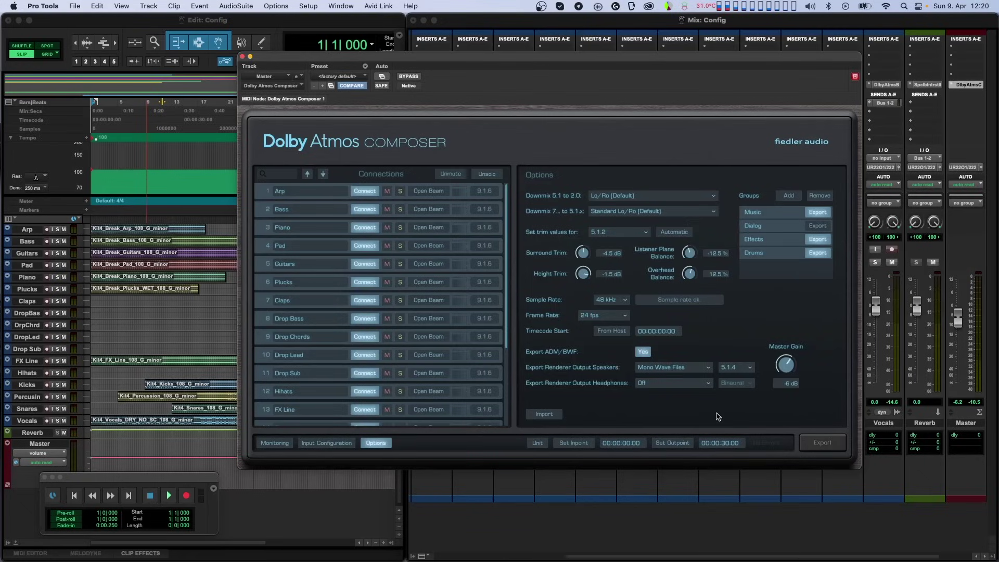
left_click(730, 369)
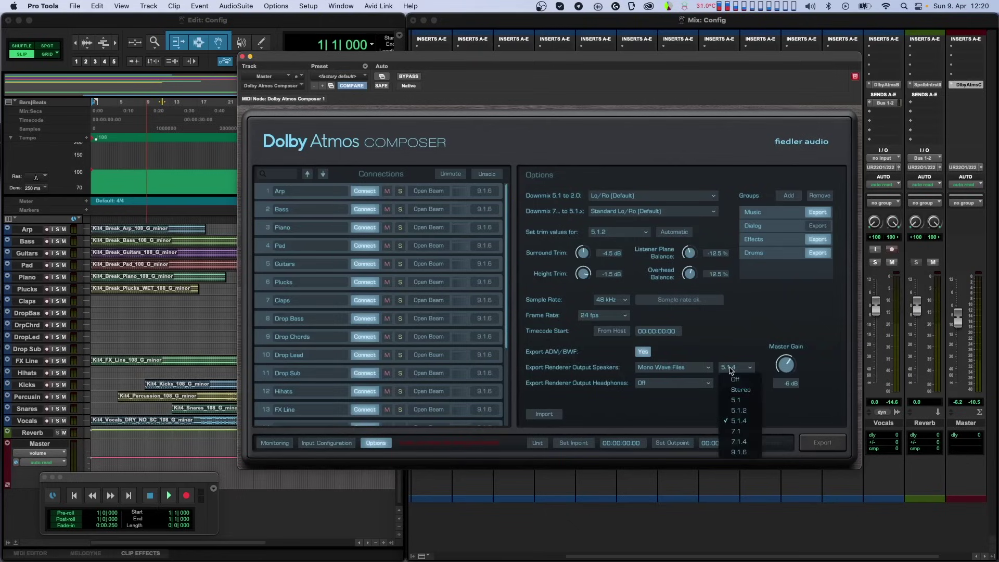
left_click(735, 399)
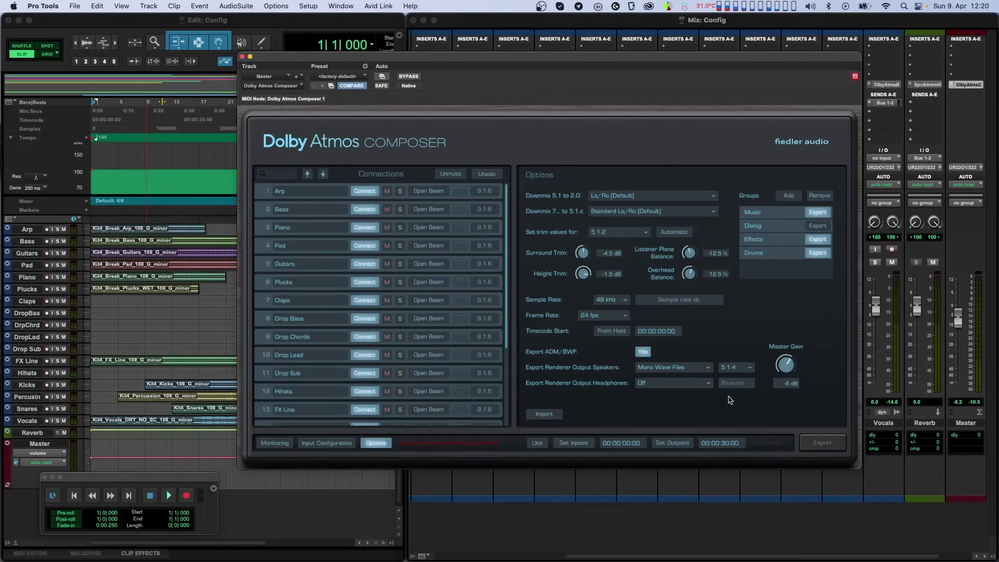
Export headphones as a multichannel wave file in Binaural mode.
left_click(676, 385)
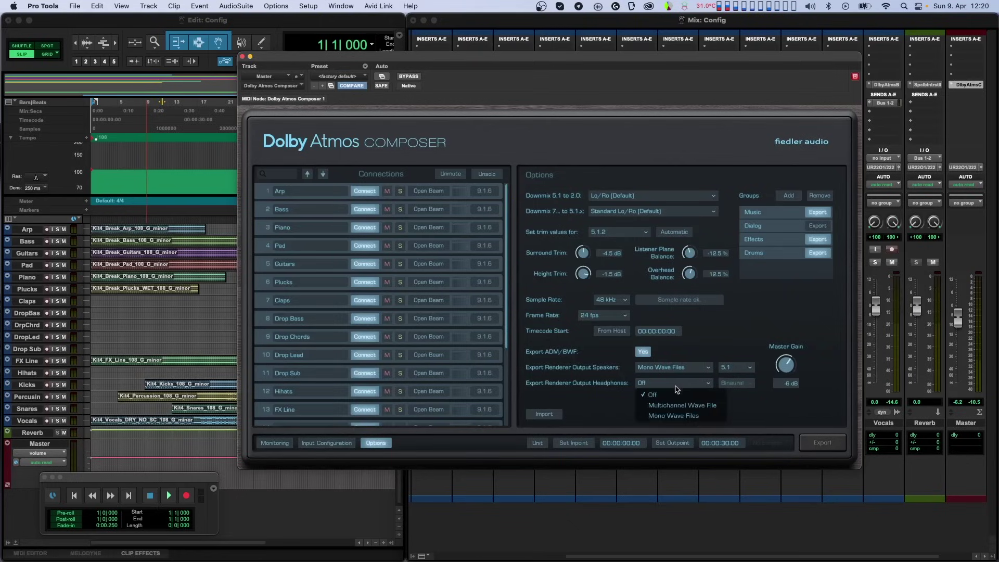
left_click(680, 405)
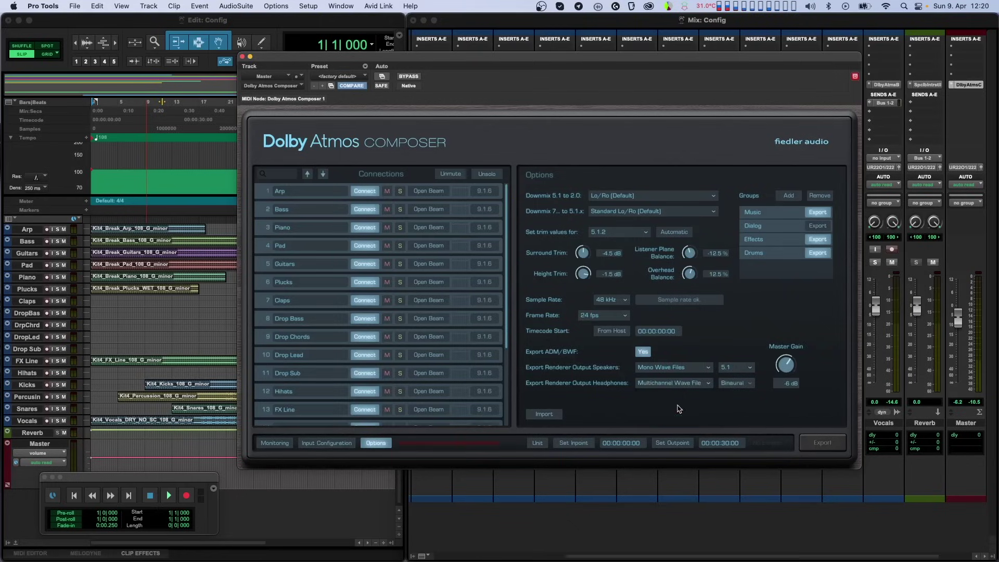
left_click(727, 387)
left_click(730, 400)
Export the mix in real time as 'atmos' into the export folder and dismiss the success message.
left_click(817, 442)
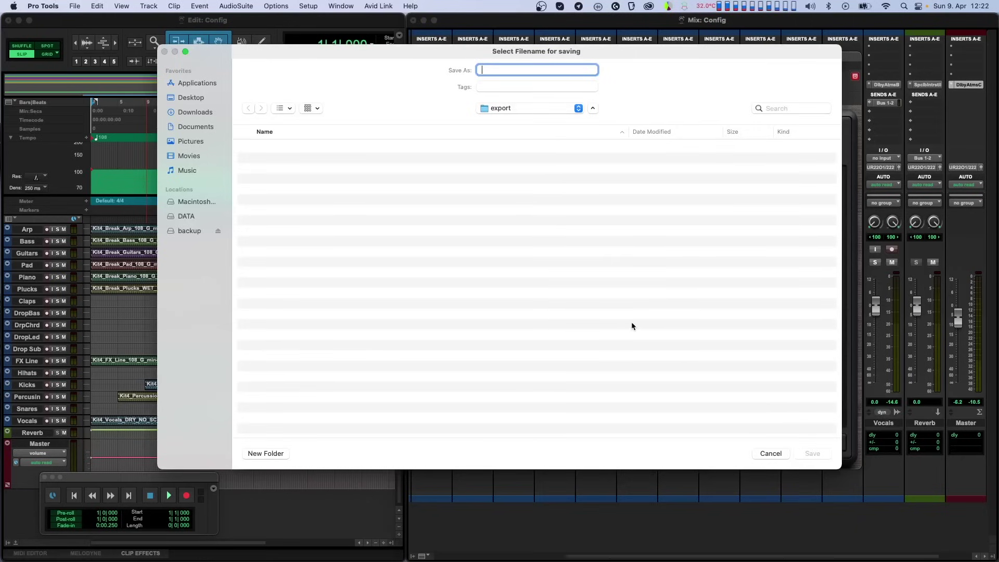
type("atmos")
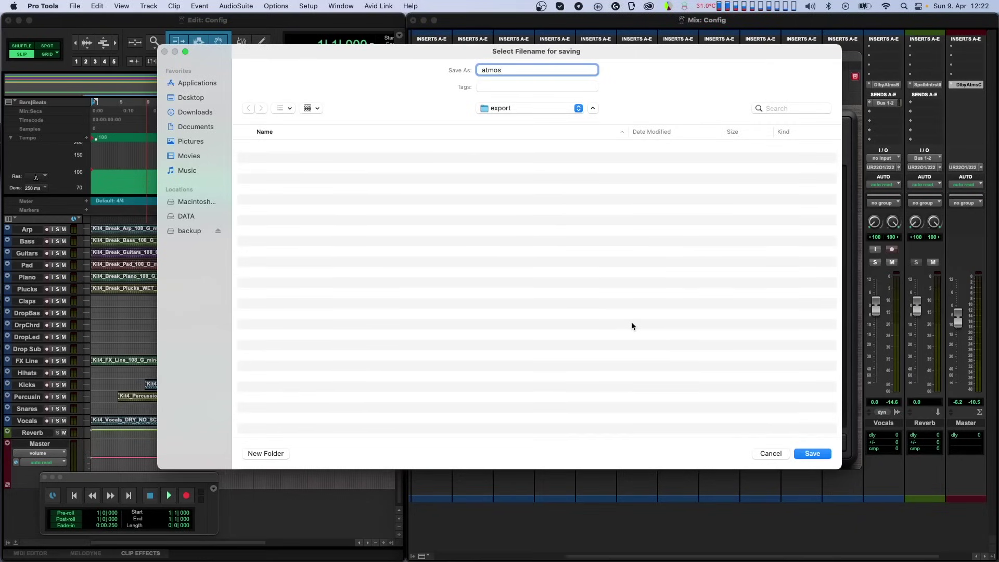
left_click(811, 453)
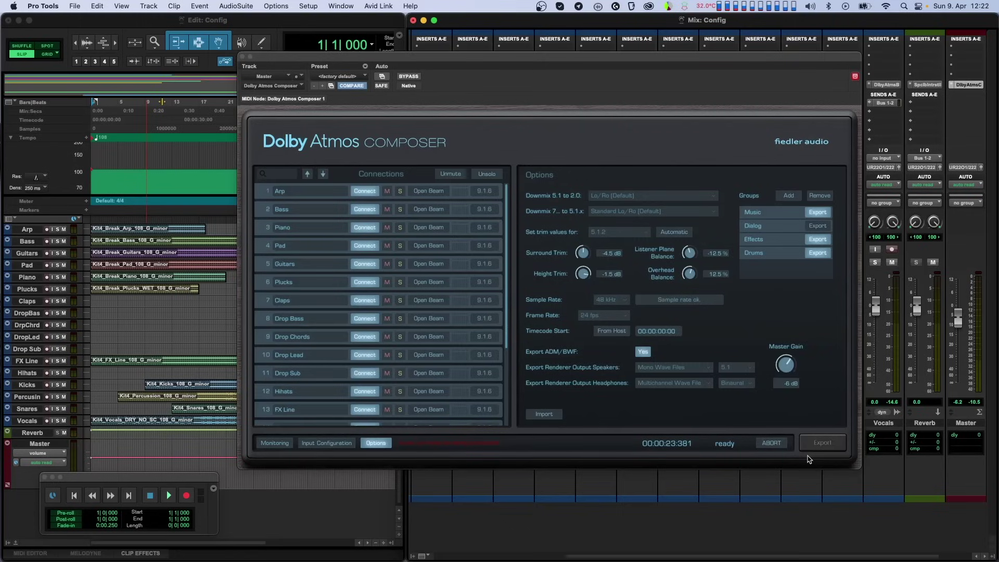
key("space")
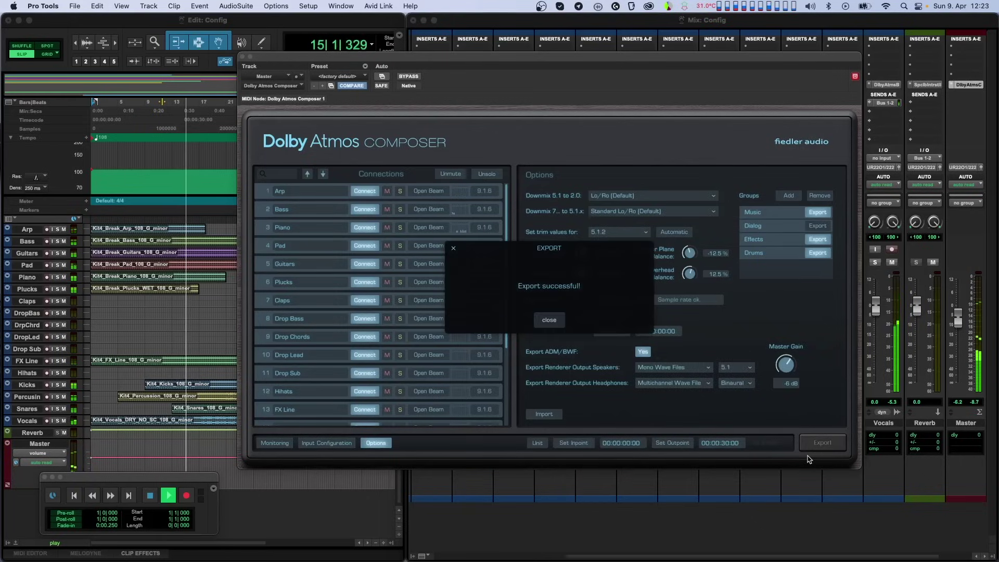
left_click(553, 320)
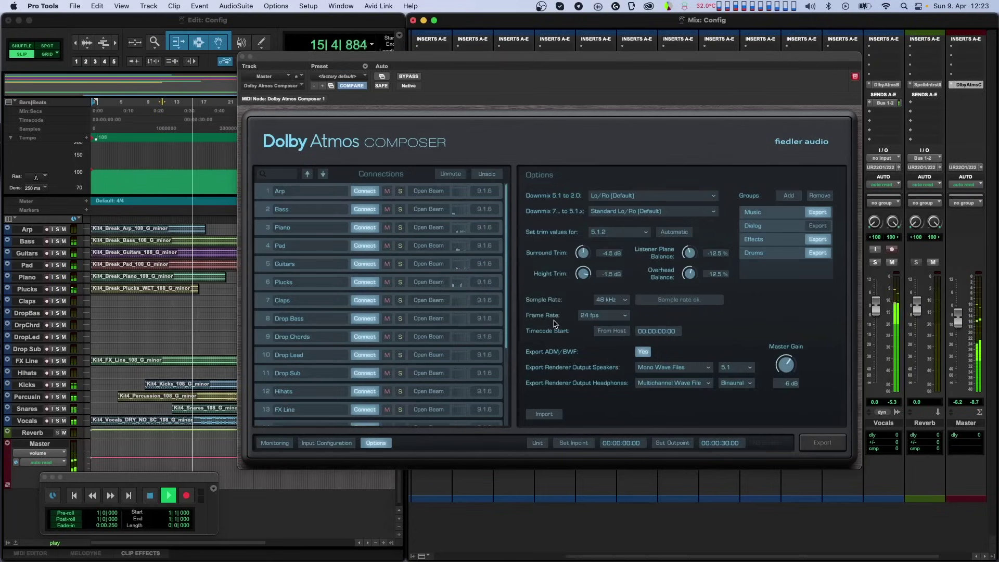
Stop playback and save a second export named 'atmosoffline'.
key("space")
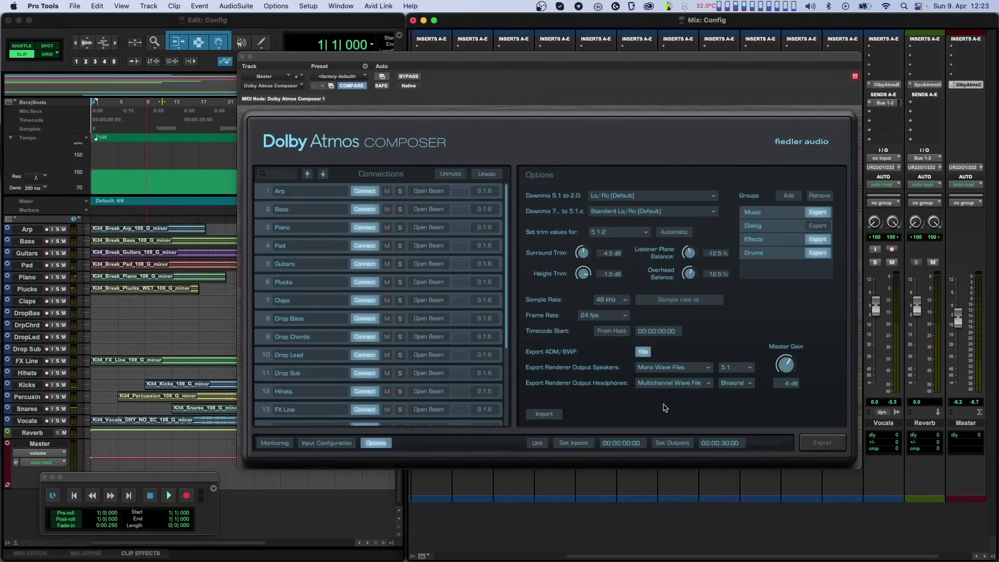
left_click(817, 443)
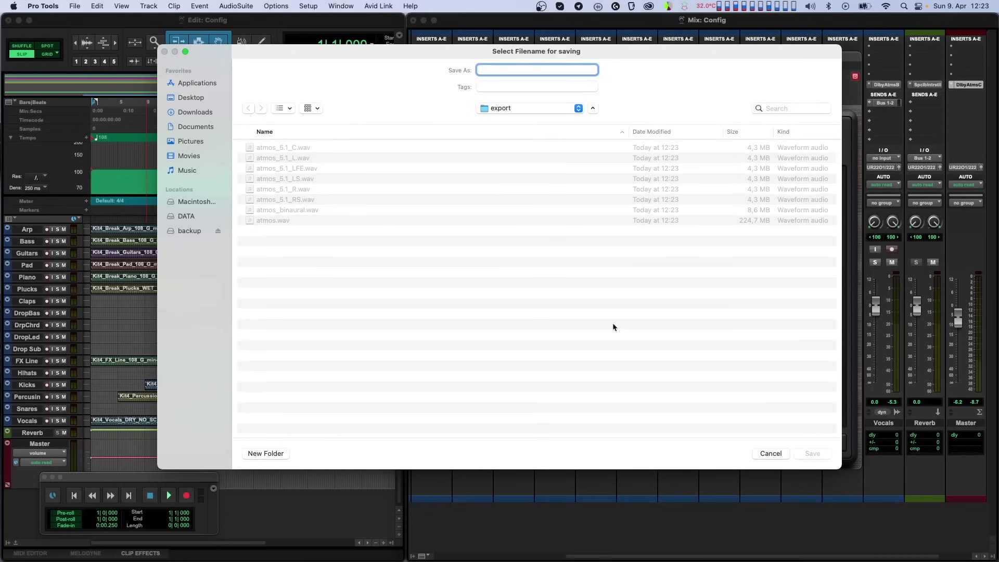
type("atmosoffline")
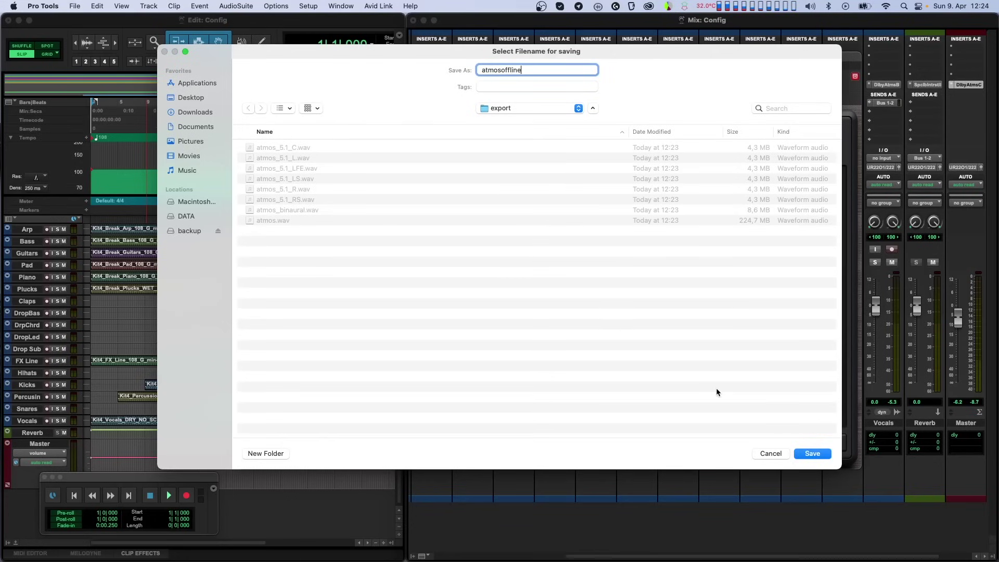
left_click(823, 456)
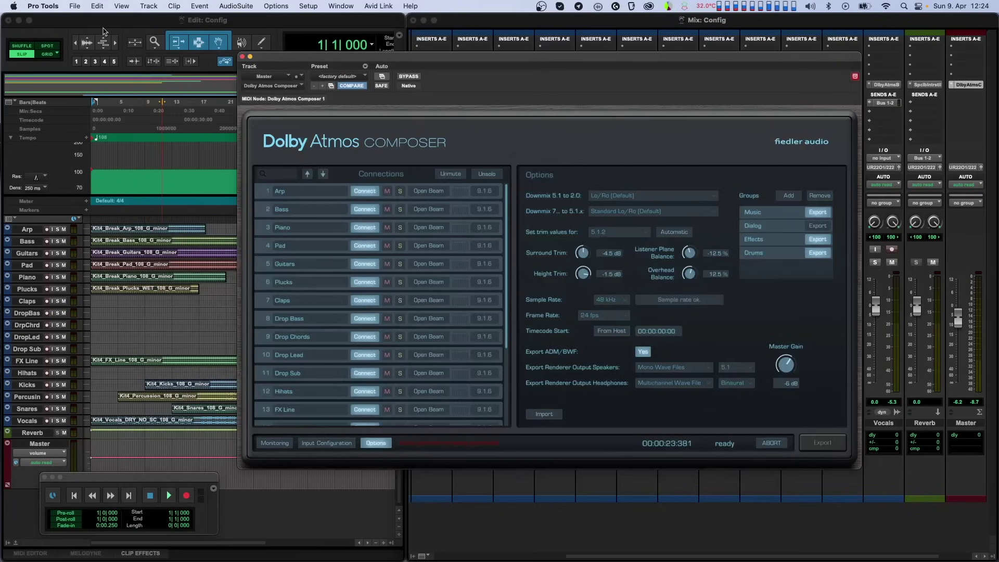
Bounce the mix offline as 'track' into the export folder, then cancel a further export dialog.
left_click(75, 6)
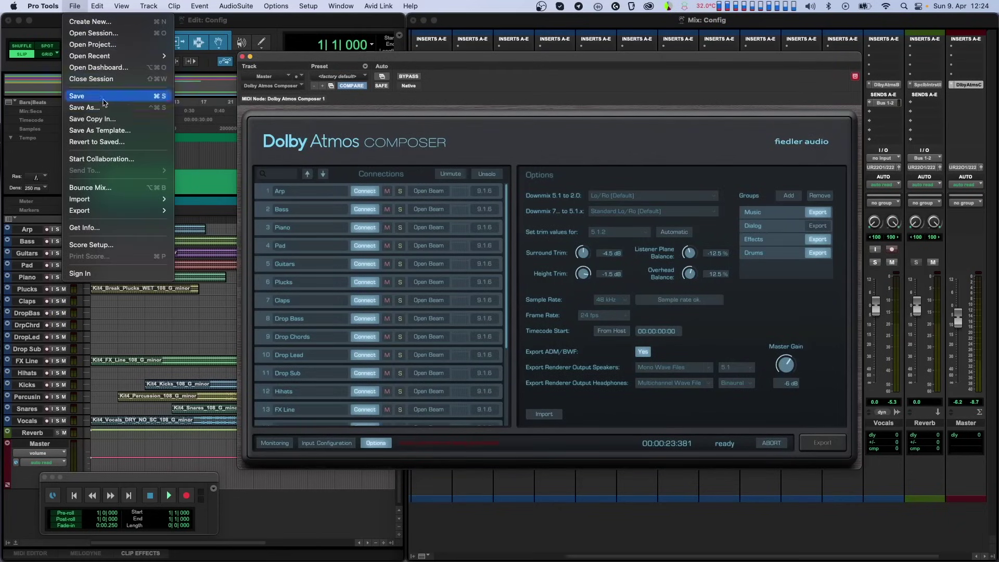
left_click(128, 188)
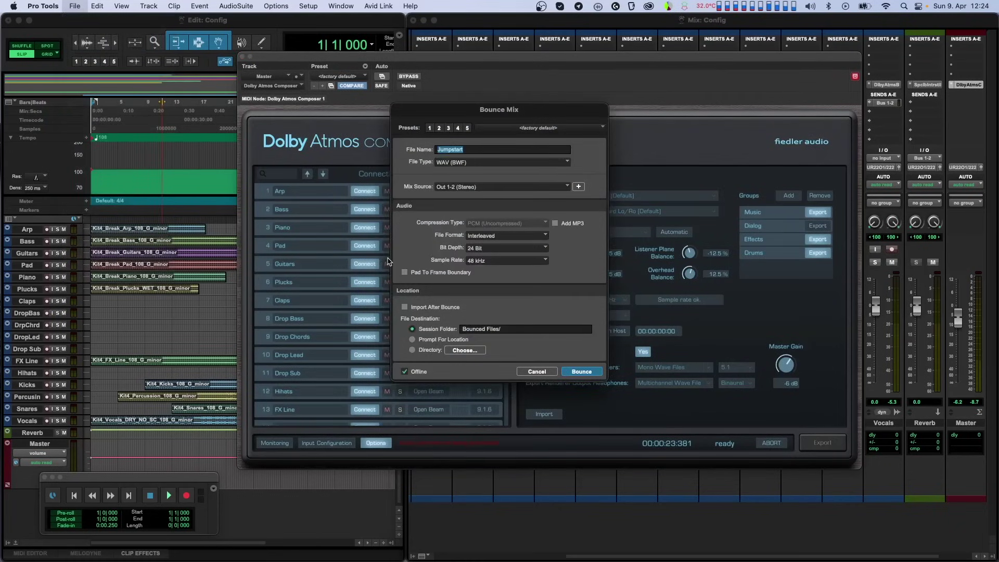
left_click(460, 350)
left_click(679, 310)
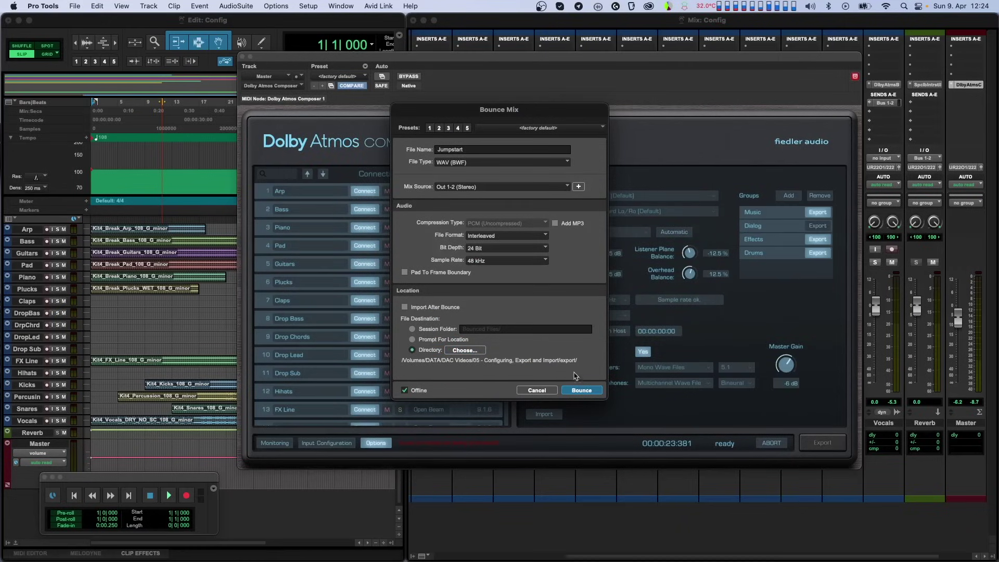
double_click(452, 149)
type("tr")
type("ack")
left_click(574, 391)
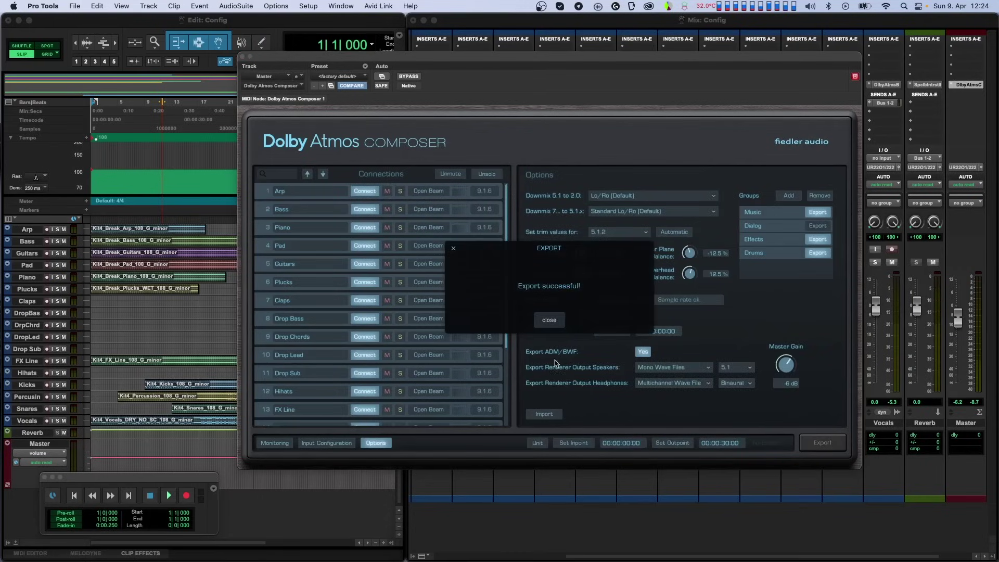
left_click(549, 320)
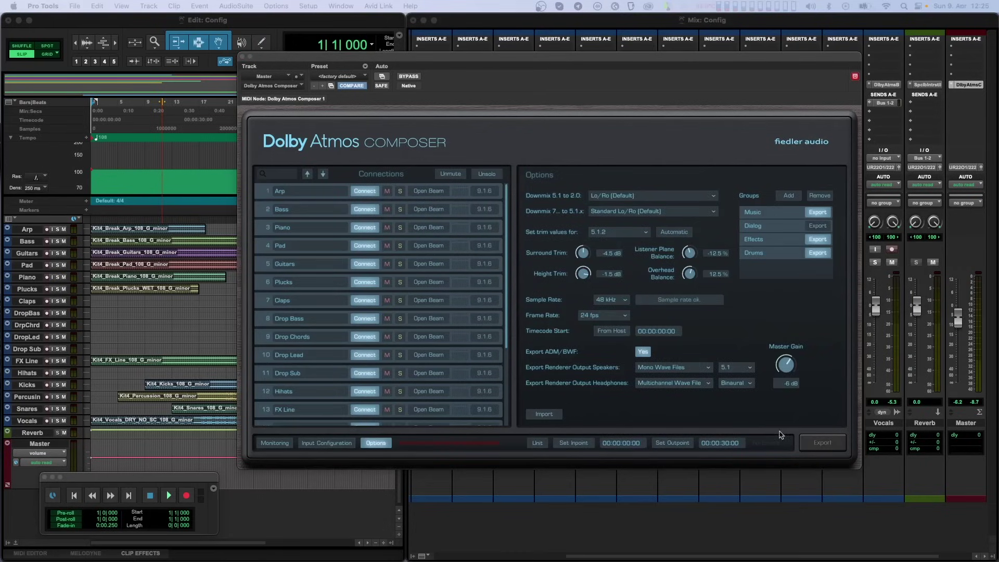
left_click(810, 441)
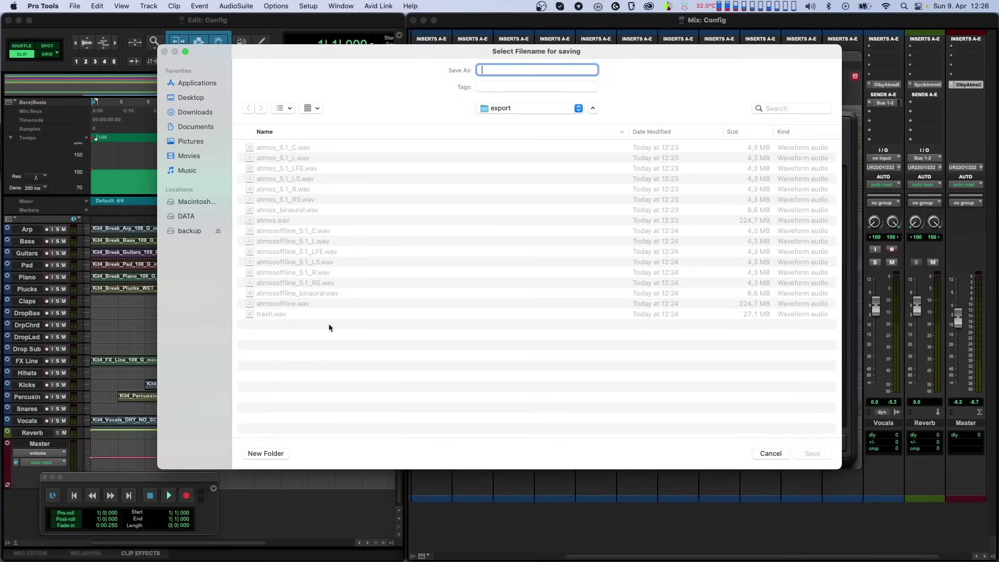
left_click(755, 454)
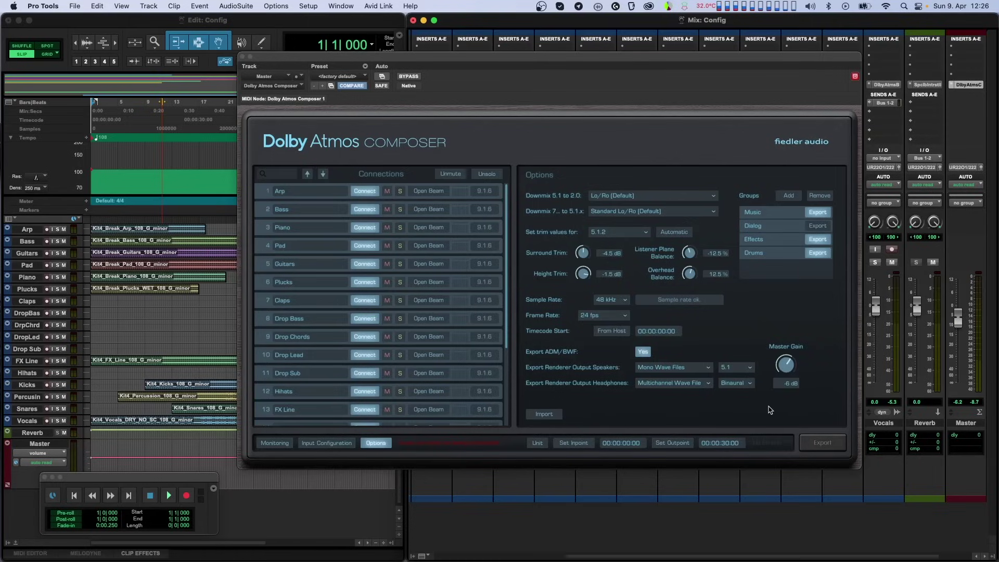
Import atmos.wav from the export folder into the plugin.
left_click(547, 415)
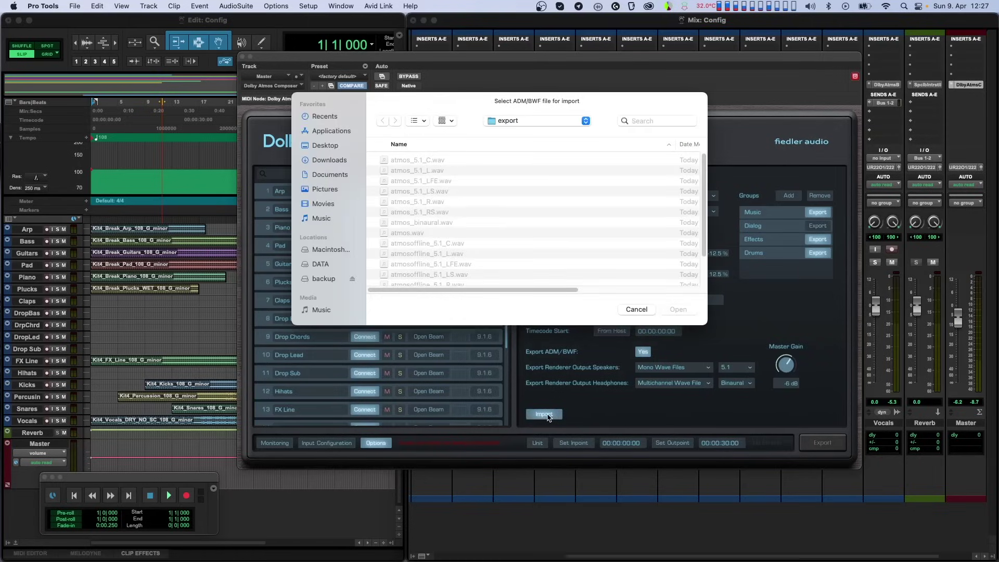
left_click(402, 233)
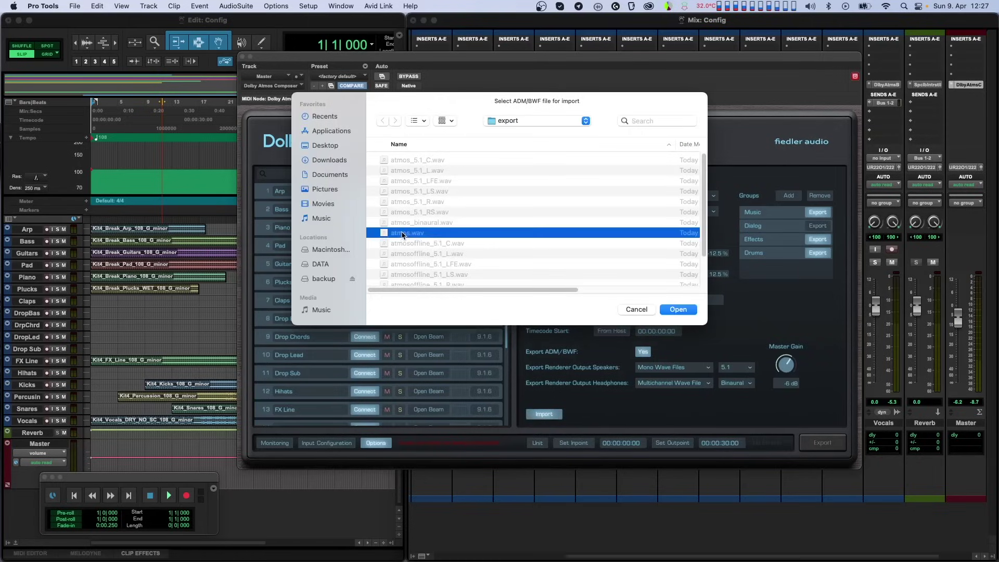
left_click(675, 311)
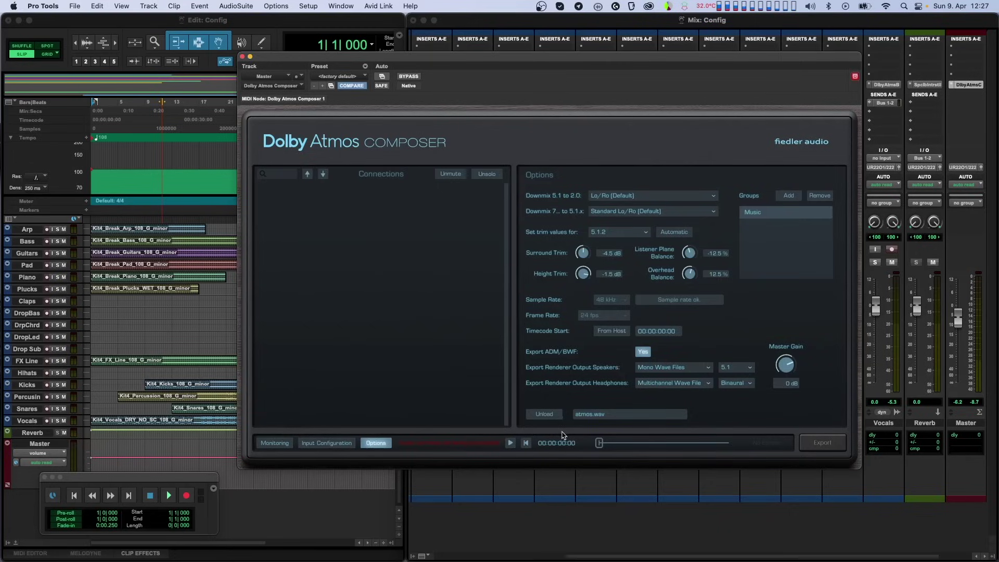
Set speaker monitoring to Off, start playback, and measure loudness as 5.0.
left_click(274, 443)
left_click(731, 216)
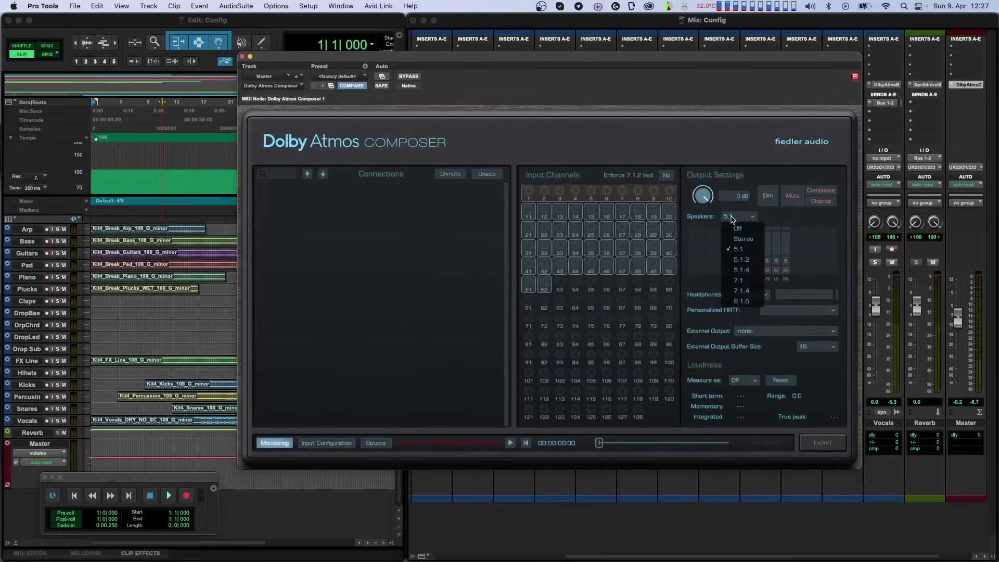
left_click(738, 228)
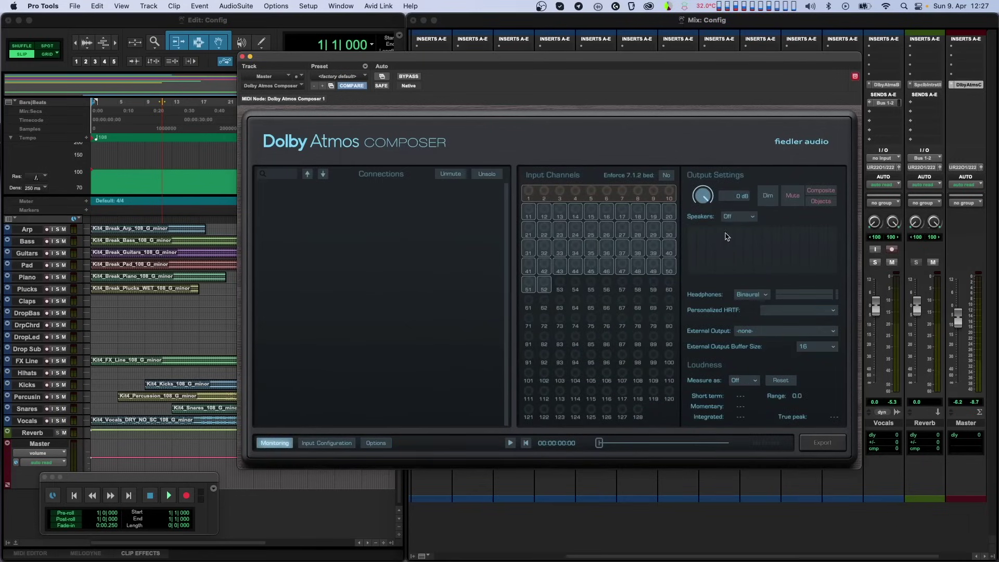
left_click(506, 443)
left_click(749, 384)
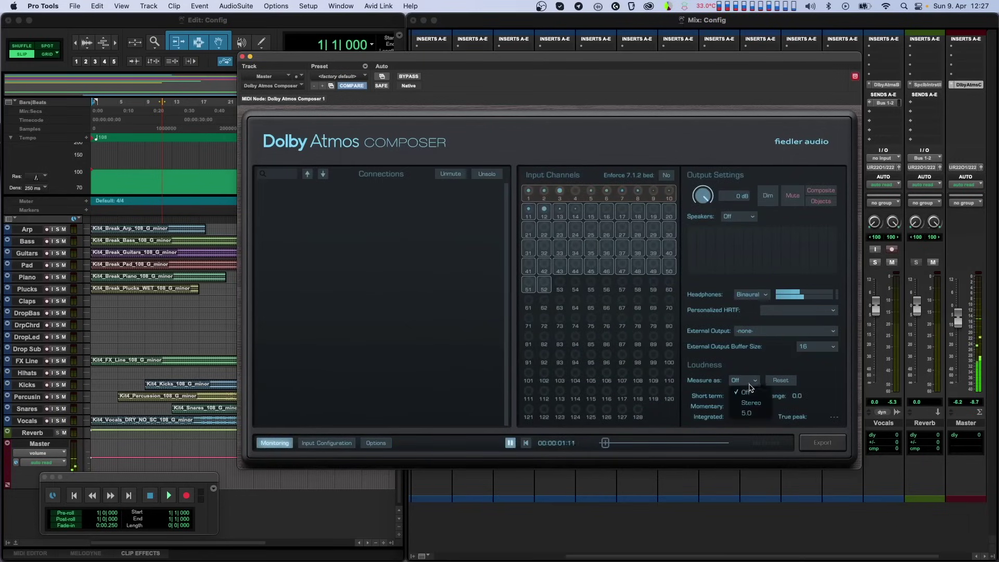
left_click(747, 412)
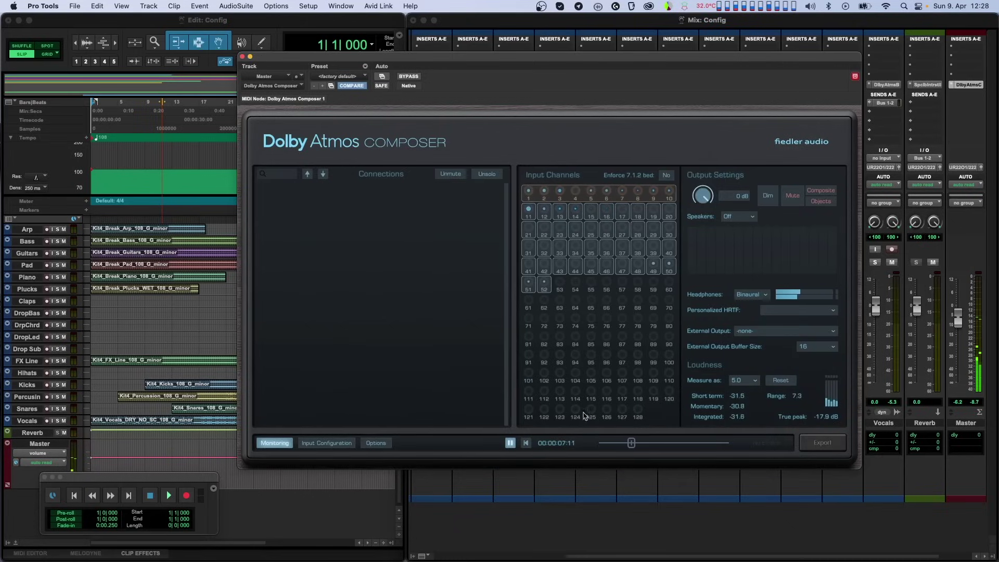
left_click(374, 443)
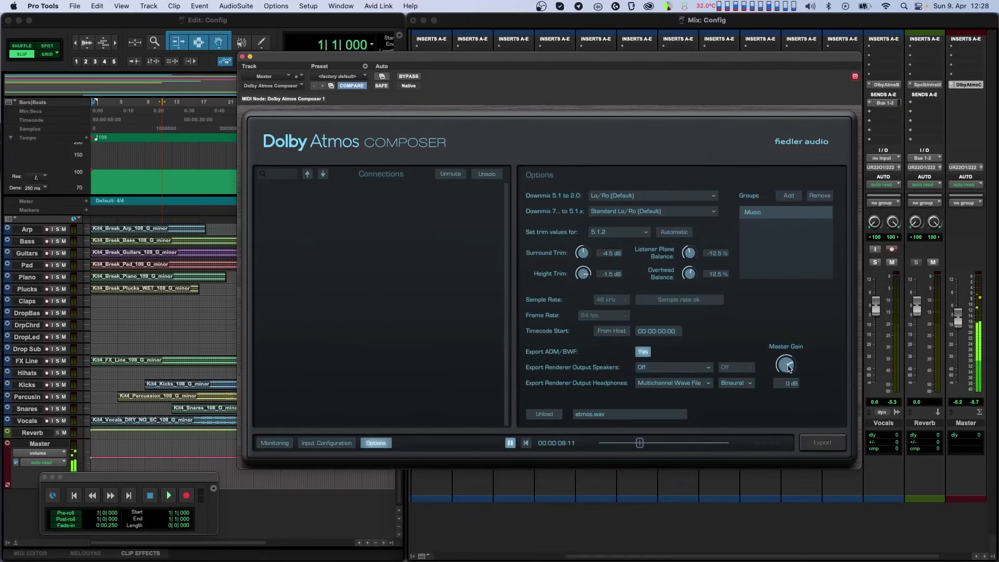
Nudge the Master Gain knob just above 0 dB and return to the Monitoring view.
left_click_drag(789, 367, 790, 361)
left_click(275, 443)
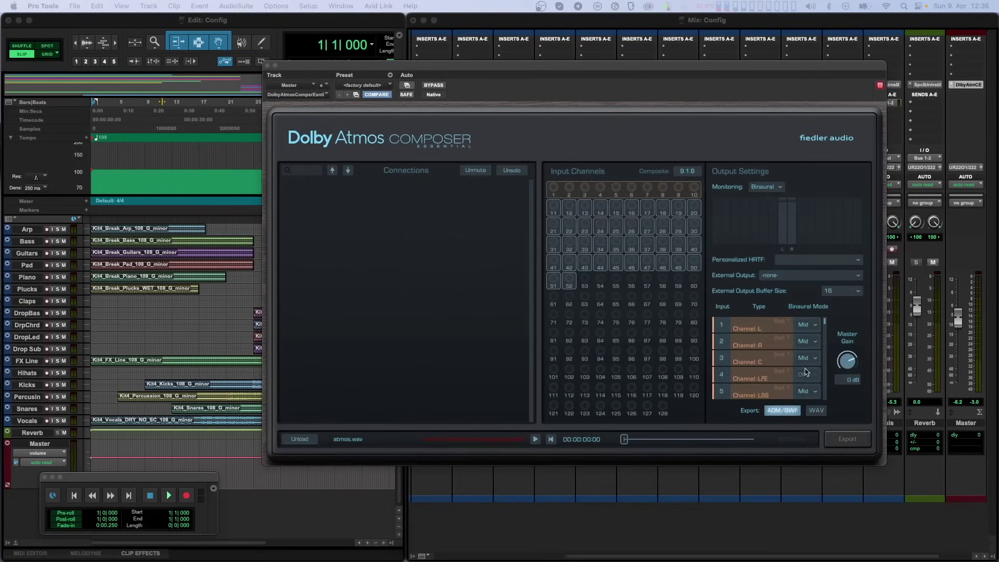
Change input 2's binaural distance, set input 3 to Near, then view Input Configuration.
left_click(807, 341)
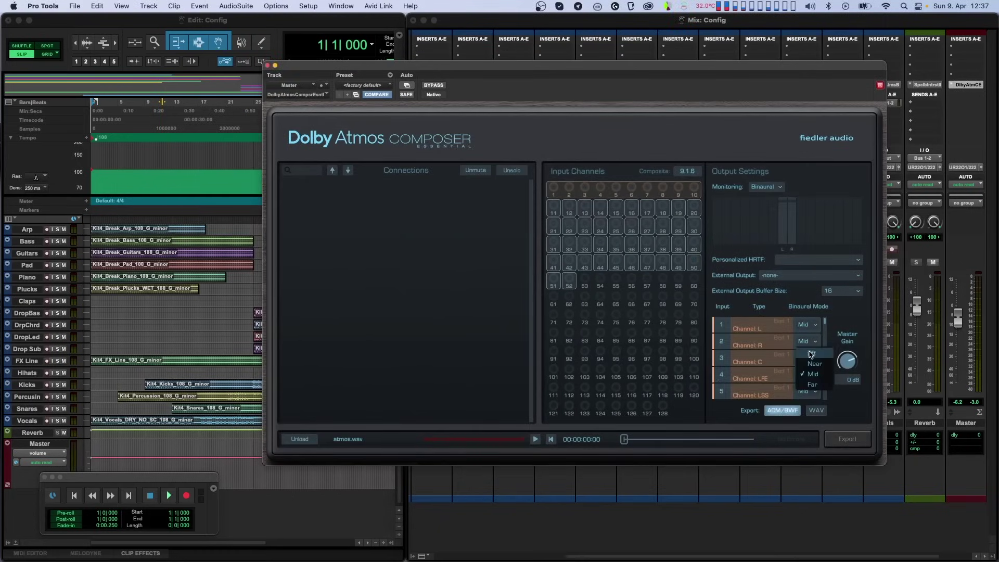
left_click(807, 353)
left_click(808, 358)
left_click(816, 380)
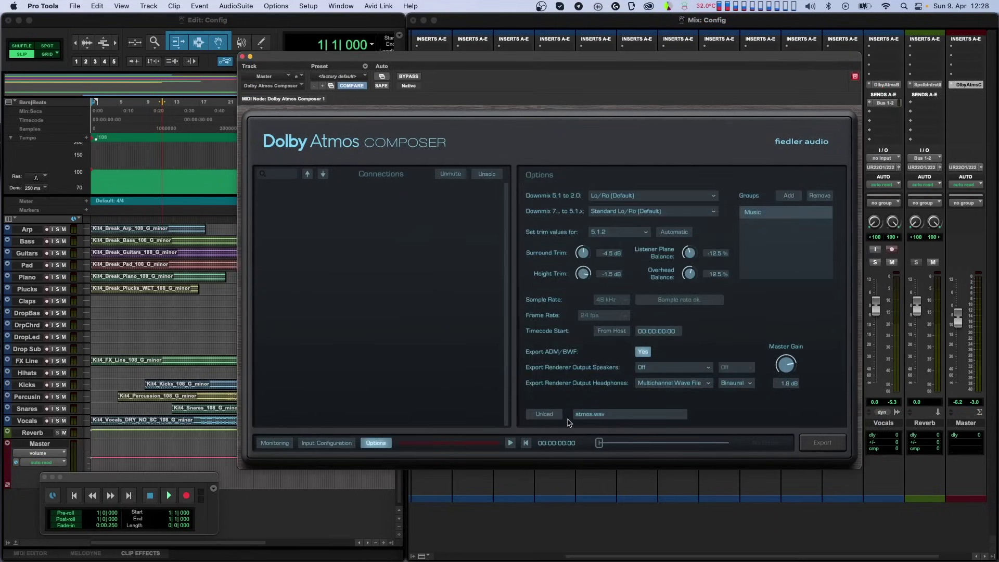
left_click(339, 445)
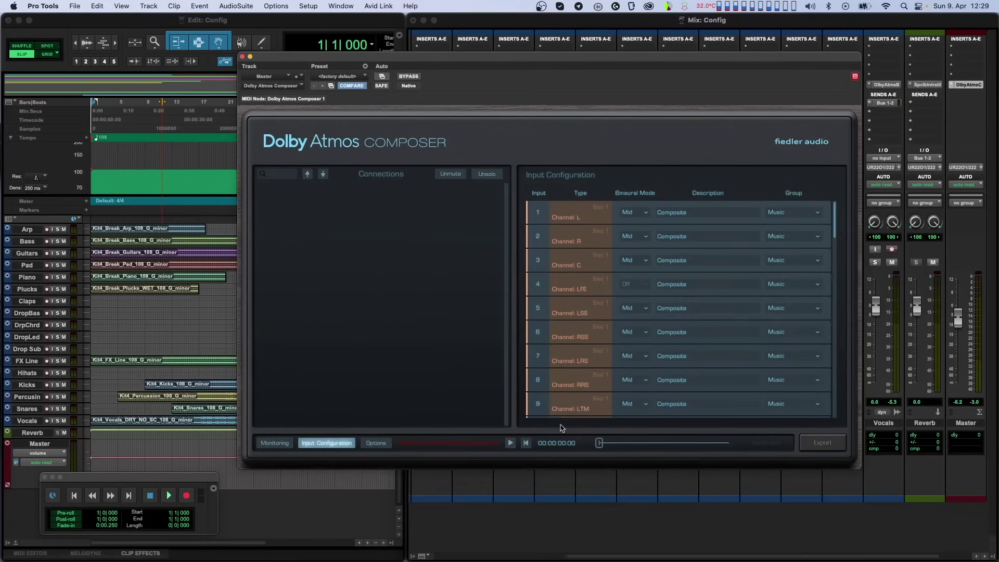
Add a new group named 'Vocals' on the Options page.
left_click(376, 442)
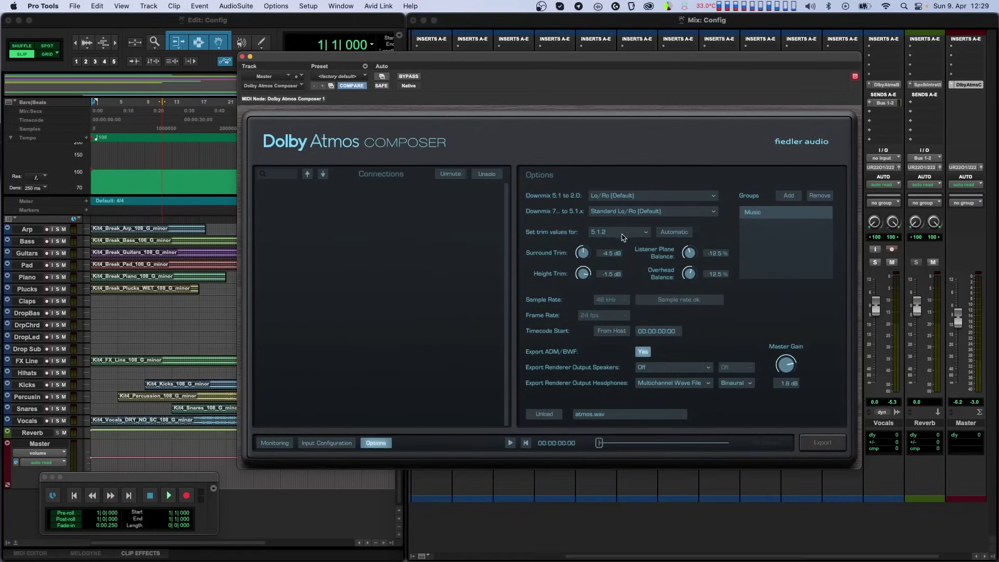
left_click(789, 196)
type("Vocals")
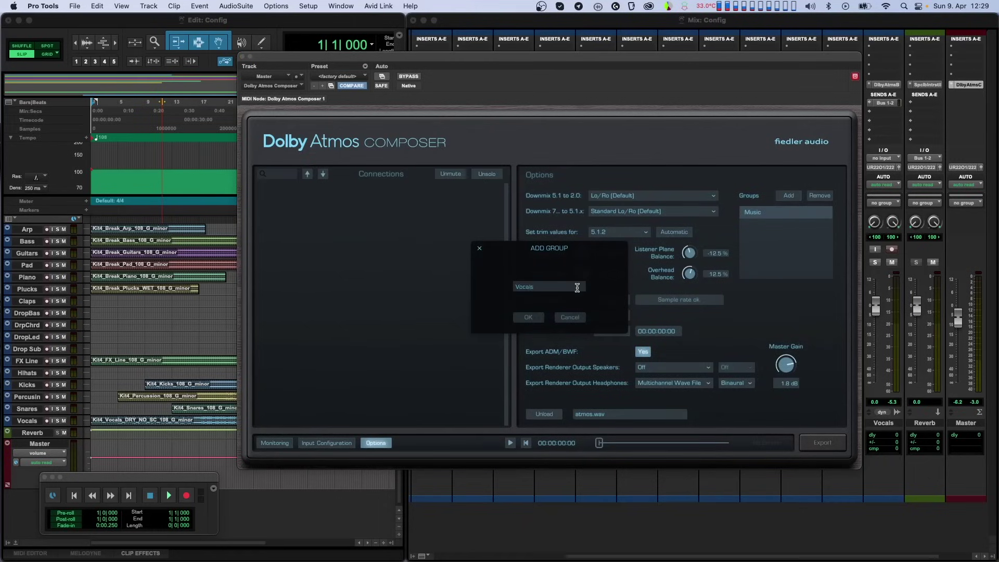
left_click(528, 317)
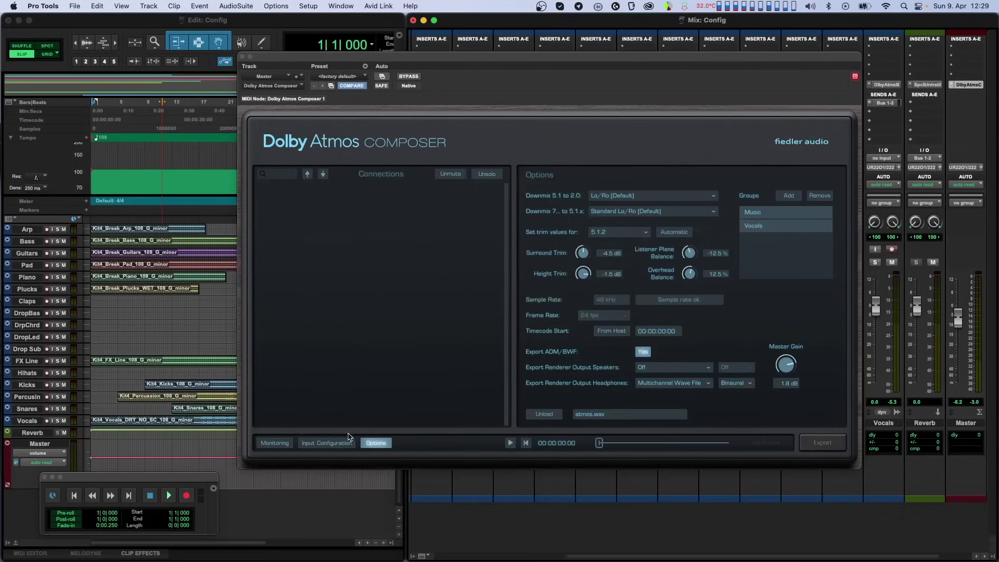
Assign input 41 to the Vocals group in Input Configuration, then return to Options.
left_click(327, 442)
scroll(656, 385, "down", 5)
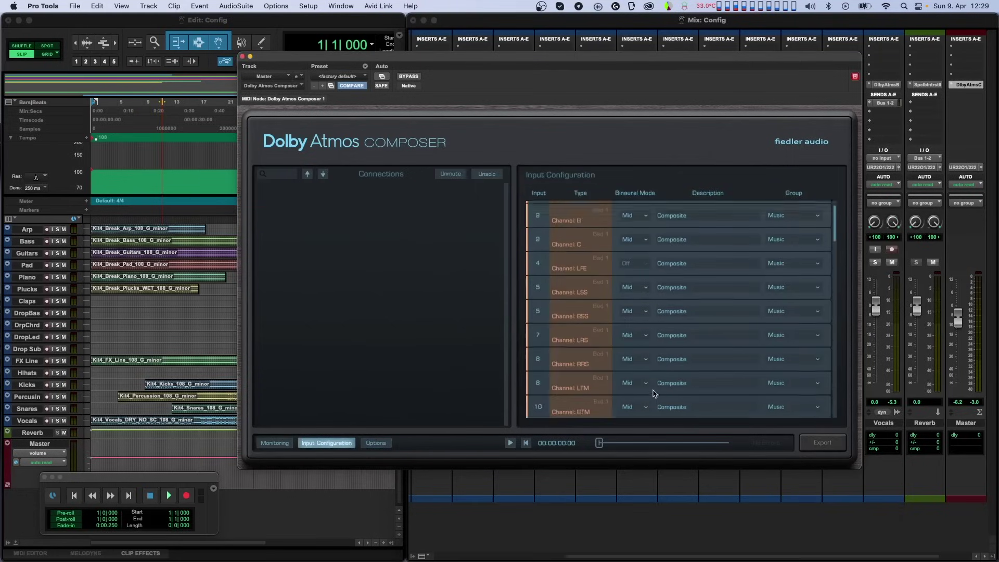
scroll(794, 395, "down", 8)
left_click(794, 402)
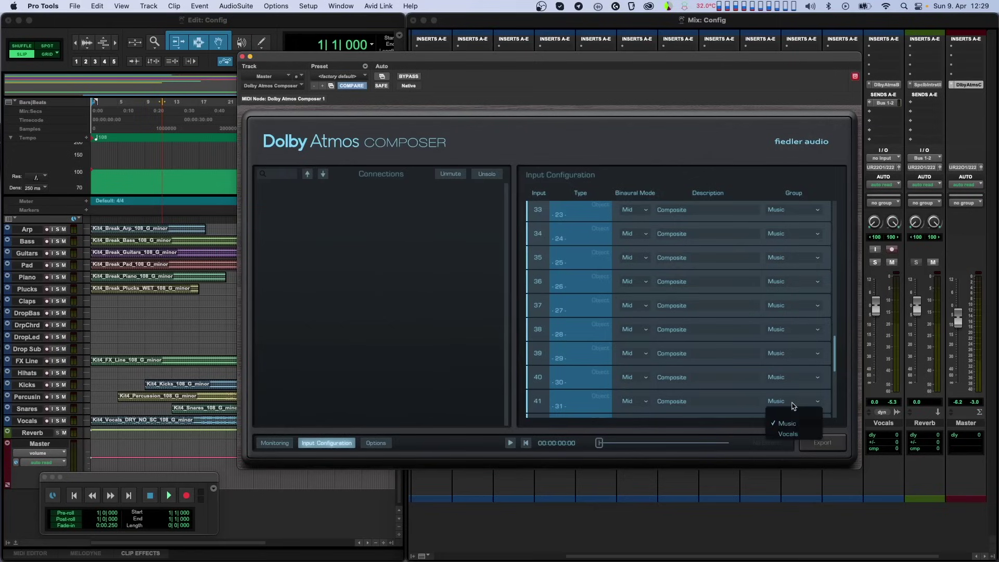
left_click(797, 428)
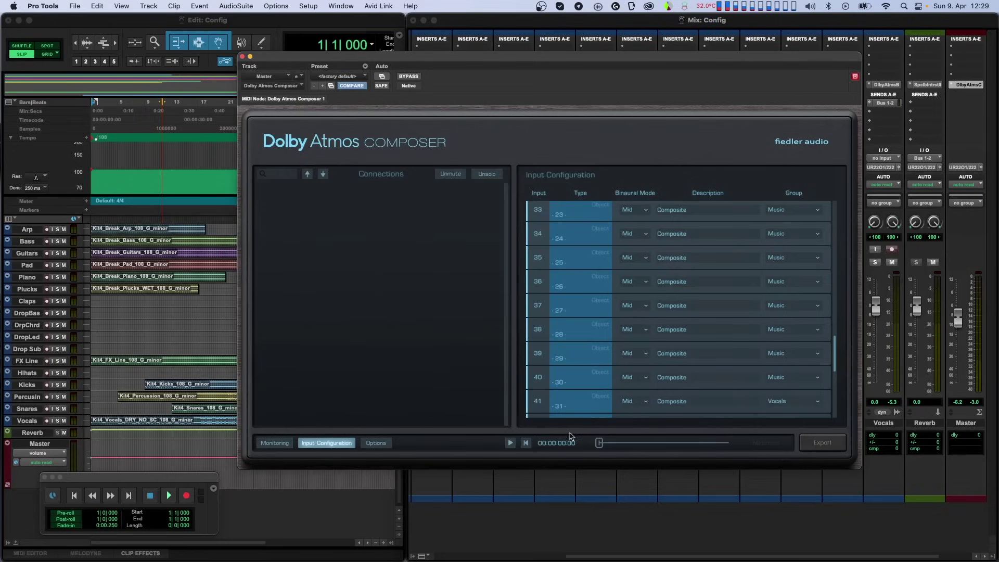
left_click(375, 443)
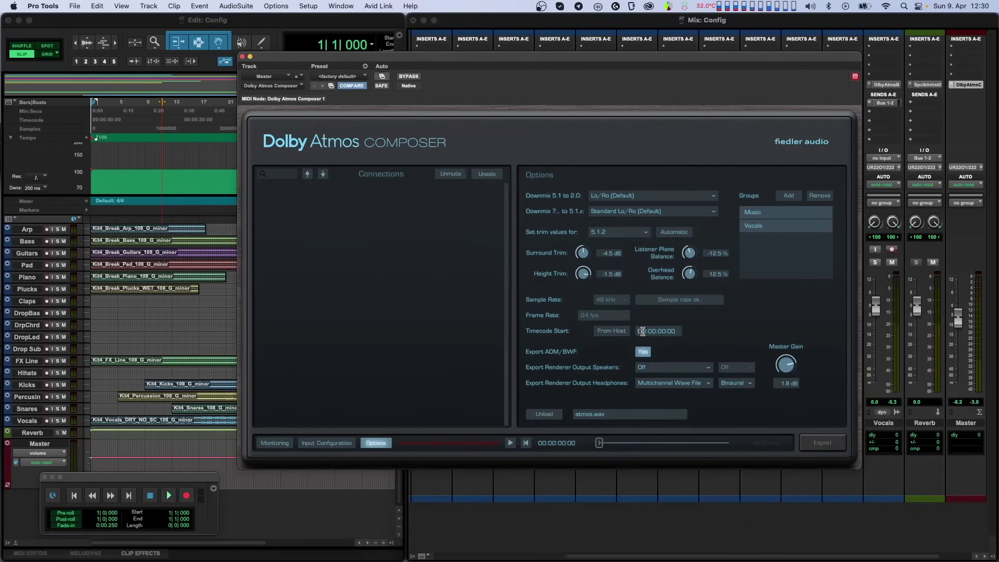
Set Timecode Start to 10:00:00:00 and export the mix as 'changed atmos'.
type("1")
key("Return")
left_click(815, 442)
type("changed atmos")
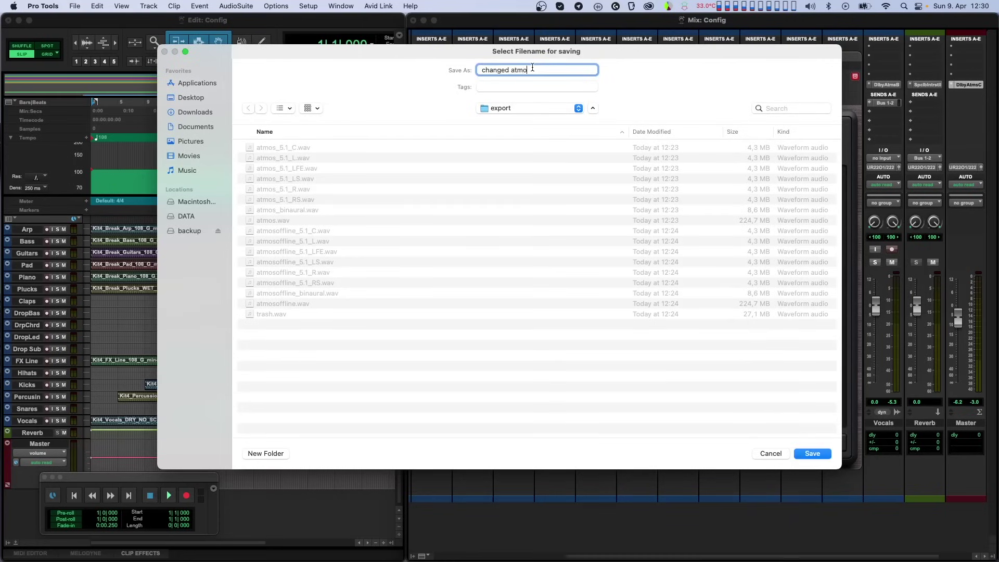
left_click(816, 456)
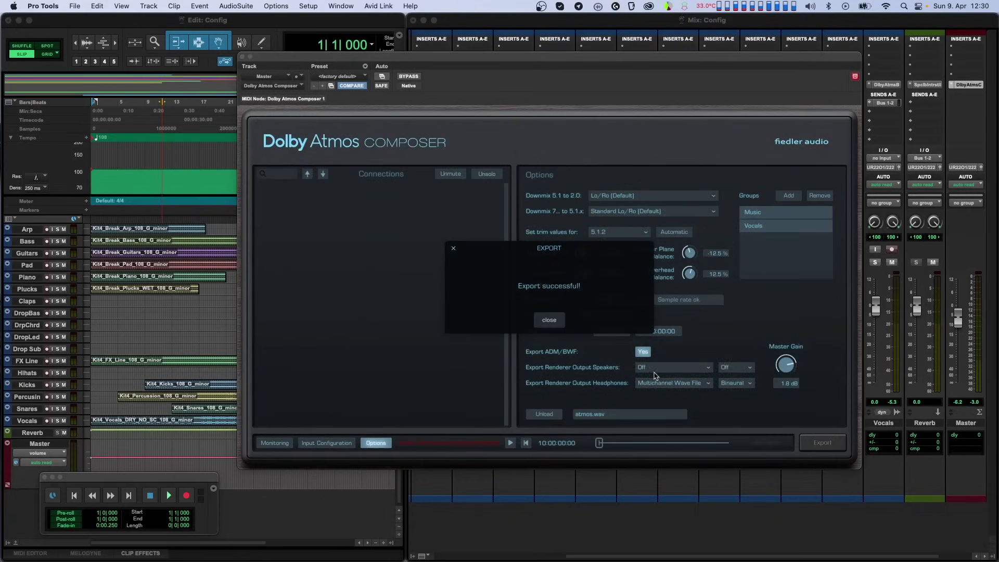
left_click(556, 320)
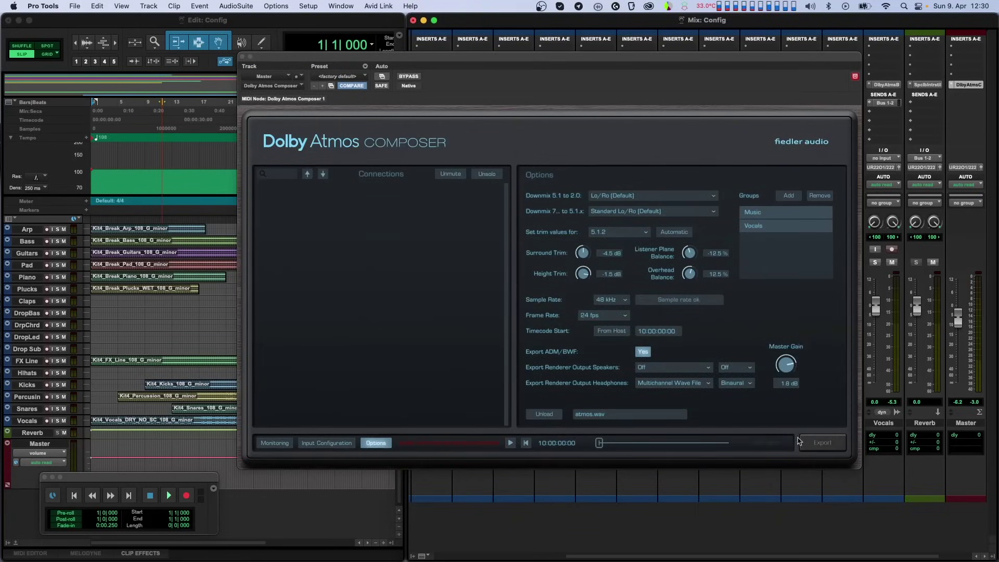
Check the 'changed atmos' files, unload atmos.wav, and set headphone renderer export to Off.
left_click(819, 443)
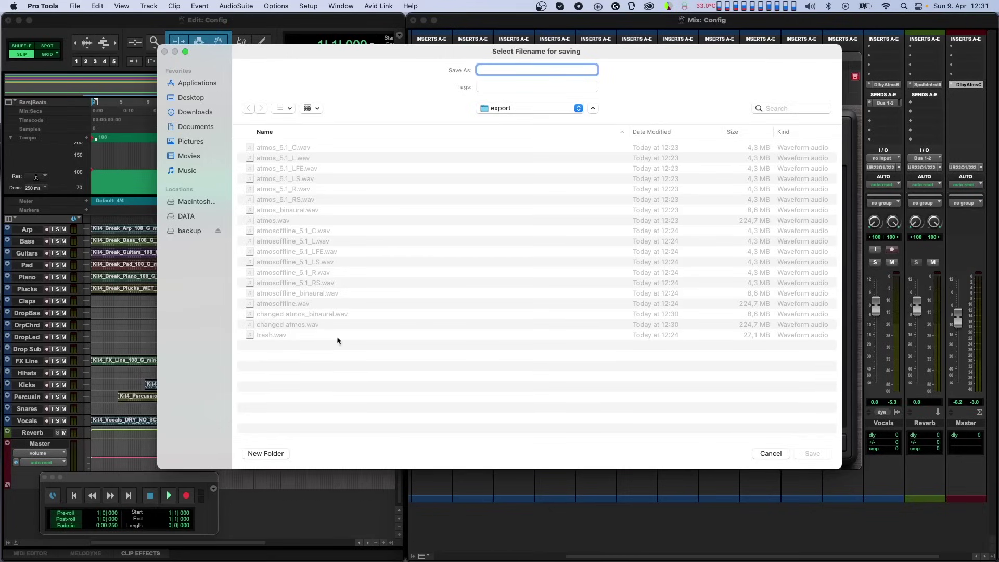
left_click(770, 454)
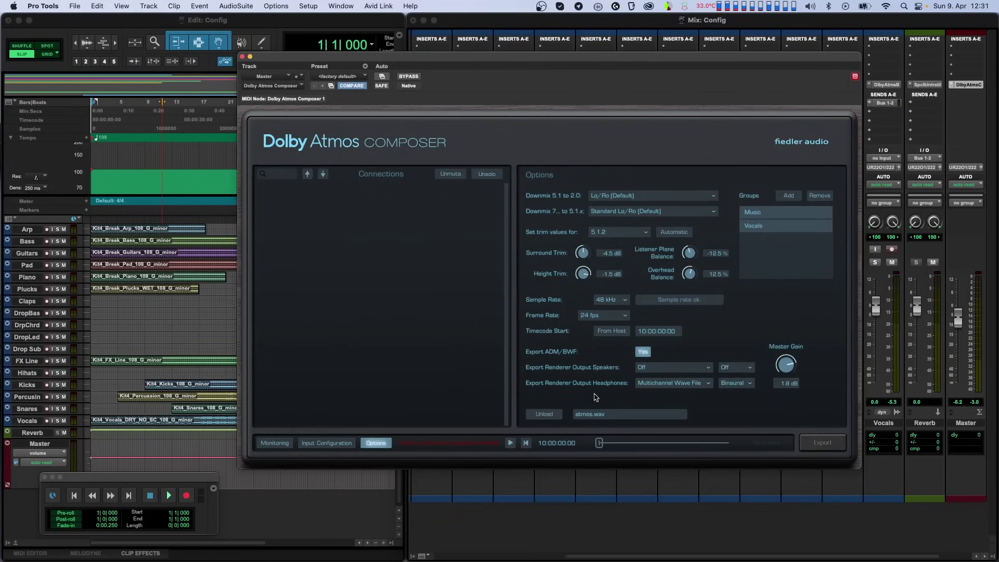
left_click(546, 414)
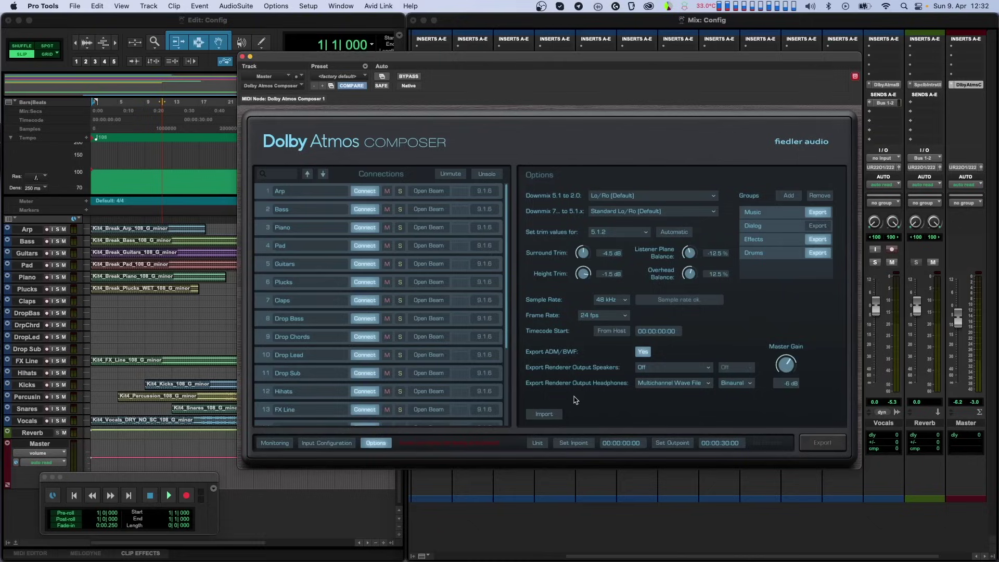
left_click(659, 384)
left_click(659, 395)
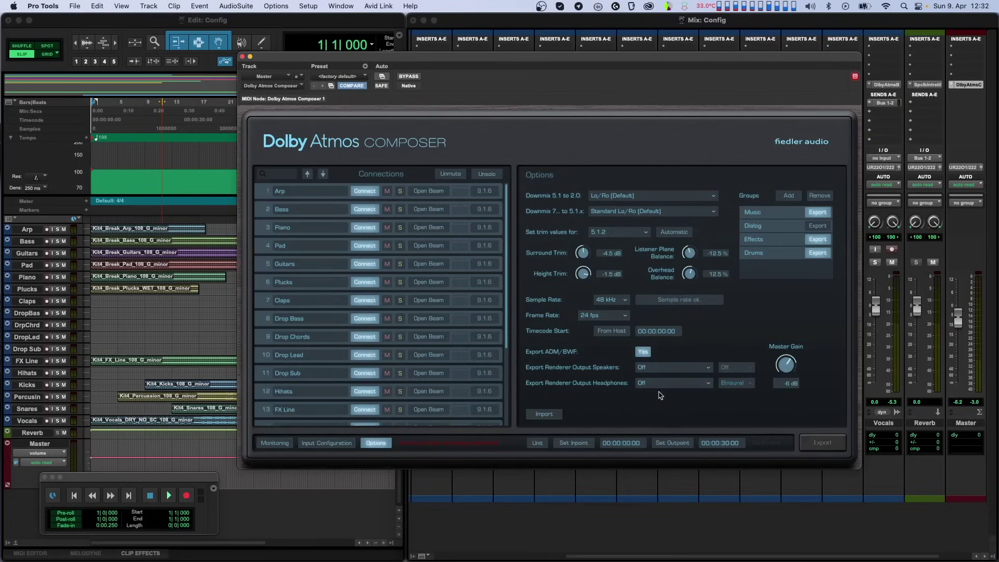